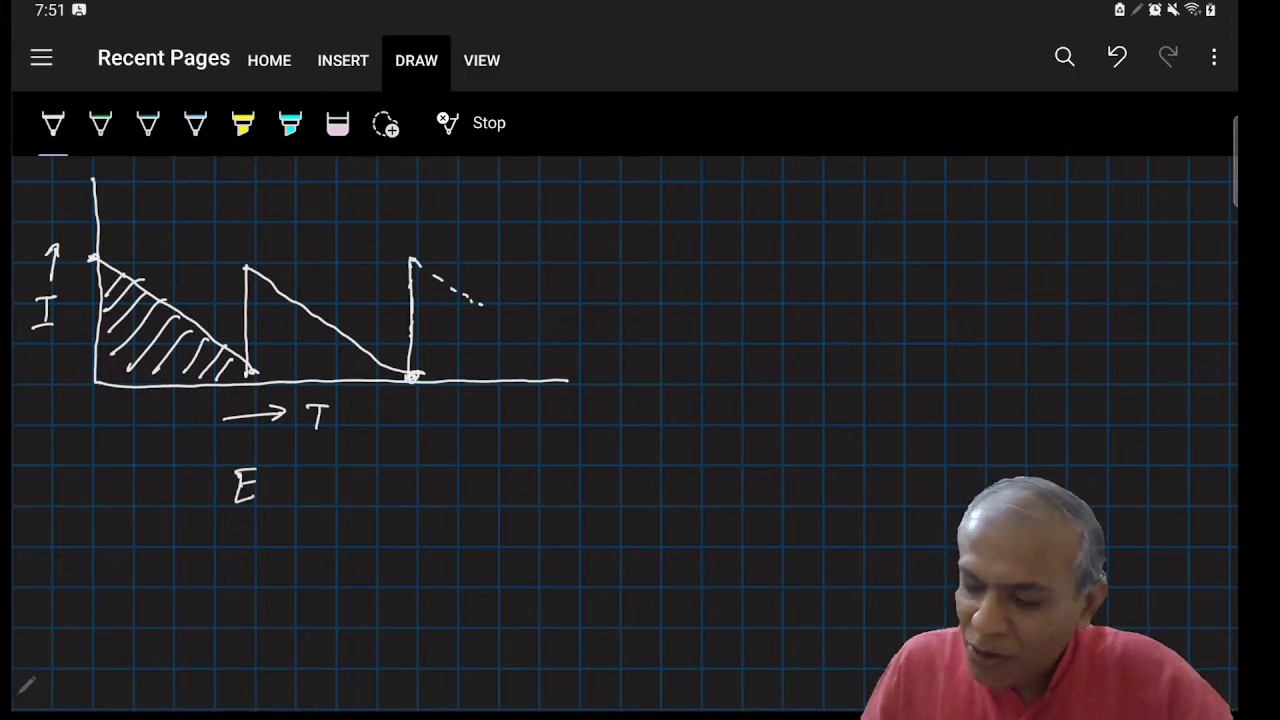
Write Q to finish the EOQ label and draw a second set of axes to the right
drag(329, 496, 340, 508)
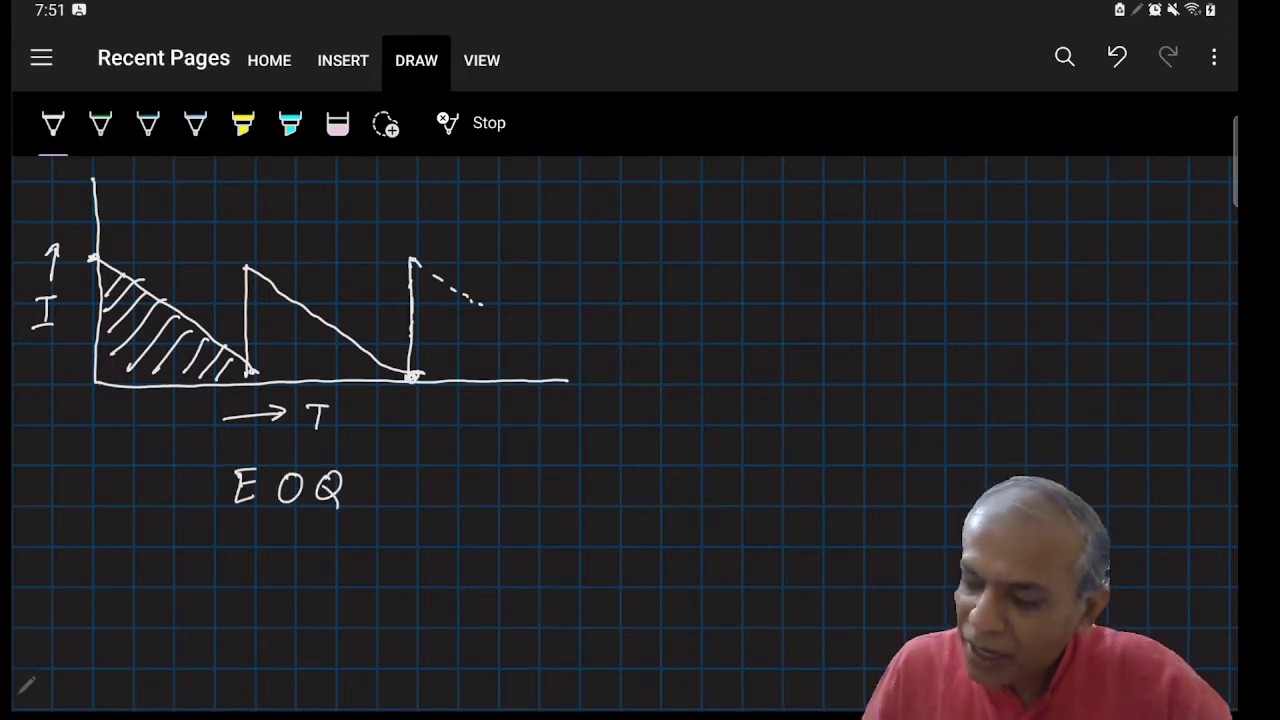
mouse_move(659, 183)
mouse_down()
mouse_move(656, 385)
mouse_move(1074, 378)
mouse_up()
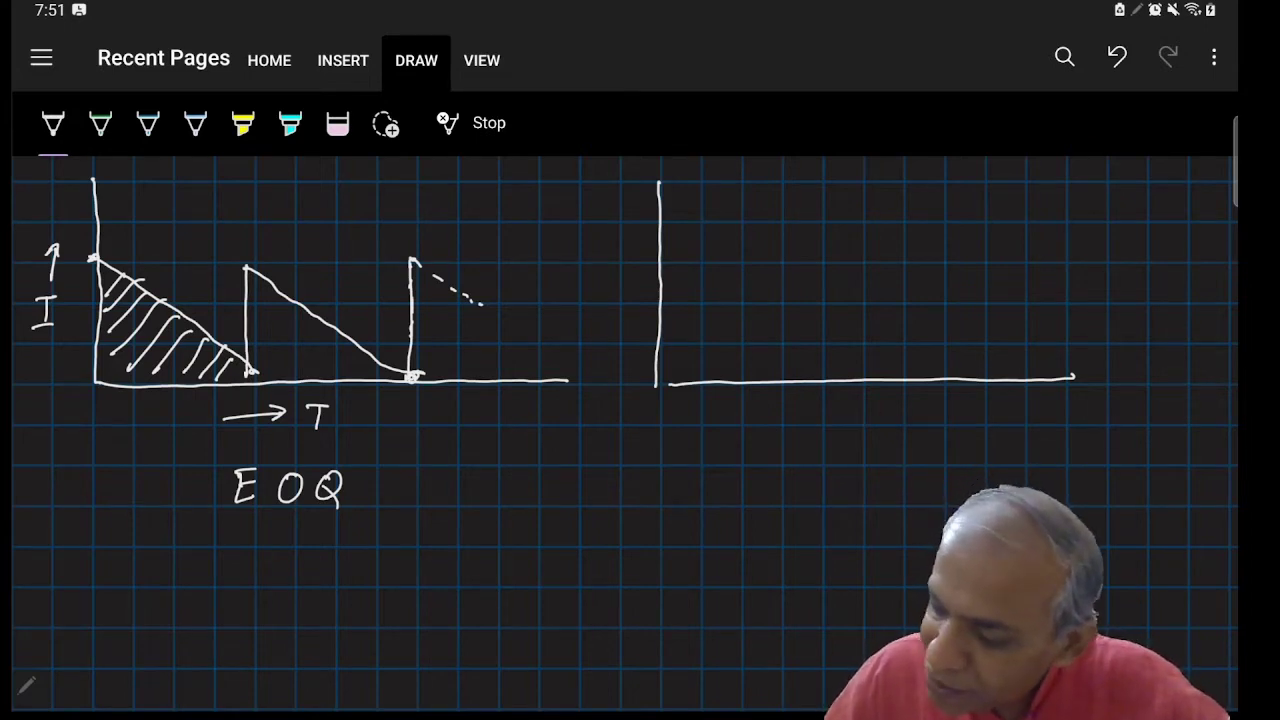
Draw the dashed safety-stock line across the new axes and mark its S height in green
drag(664, 343, 1048, 338)
drag(612, 341, 638, 341)
mouse_move(598, 381)
mouse_down()
mouse_move(638, 380)
mouse_move(614, 362)
mouse_up()
click(100, 122)
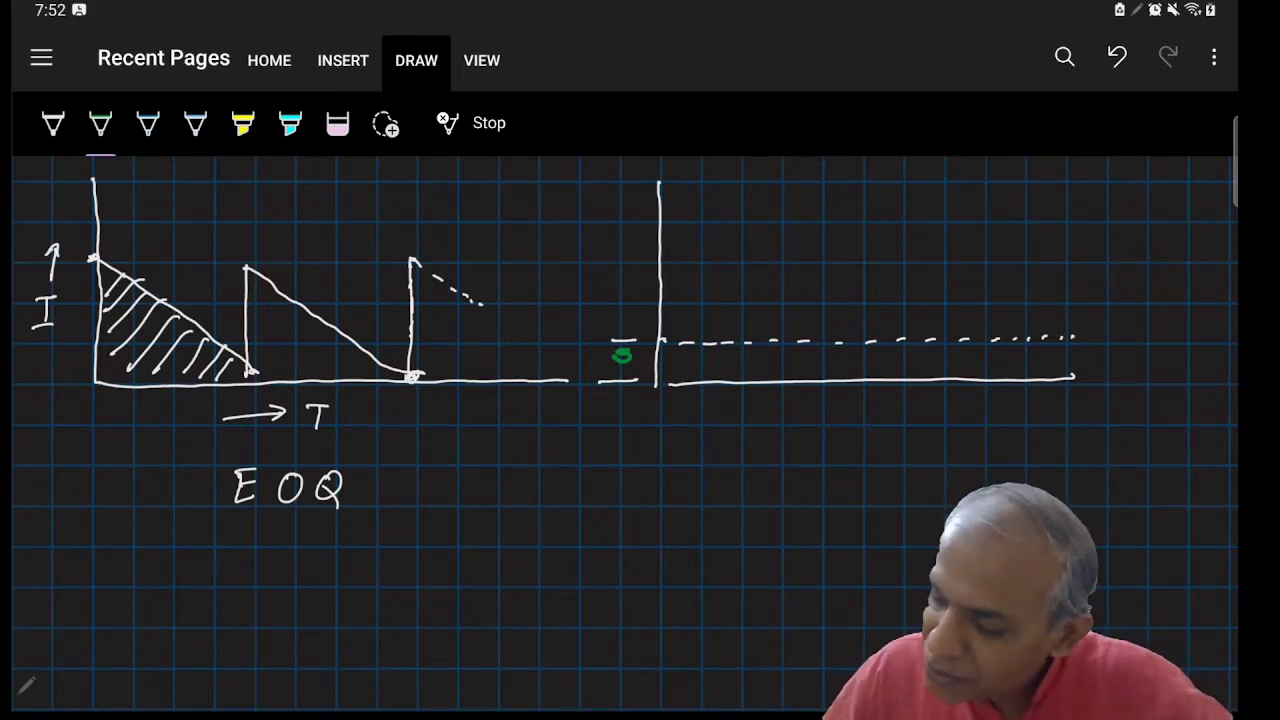
In white ink, draw the Q order-quantity height arrow beside the second axis
click(53, 122)
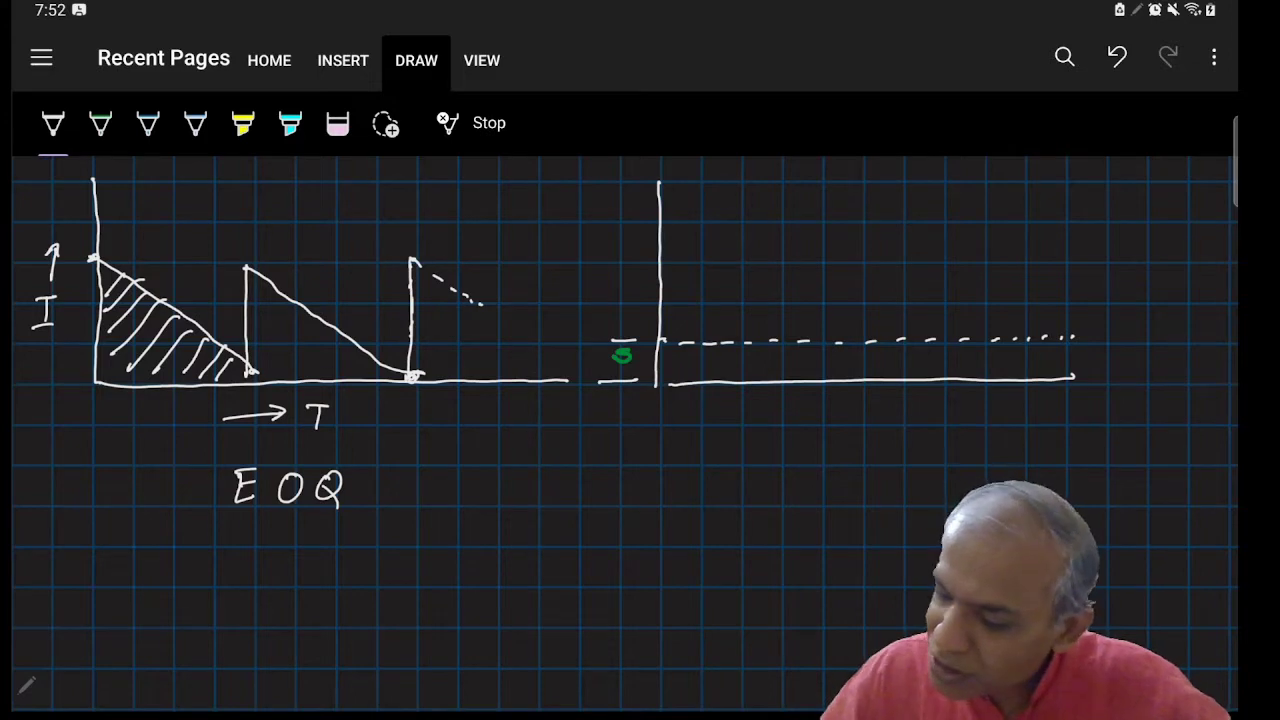
click(659, 219)
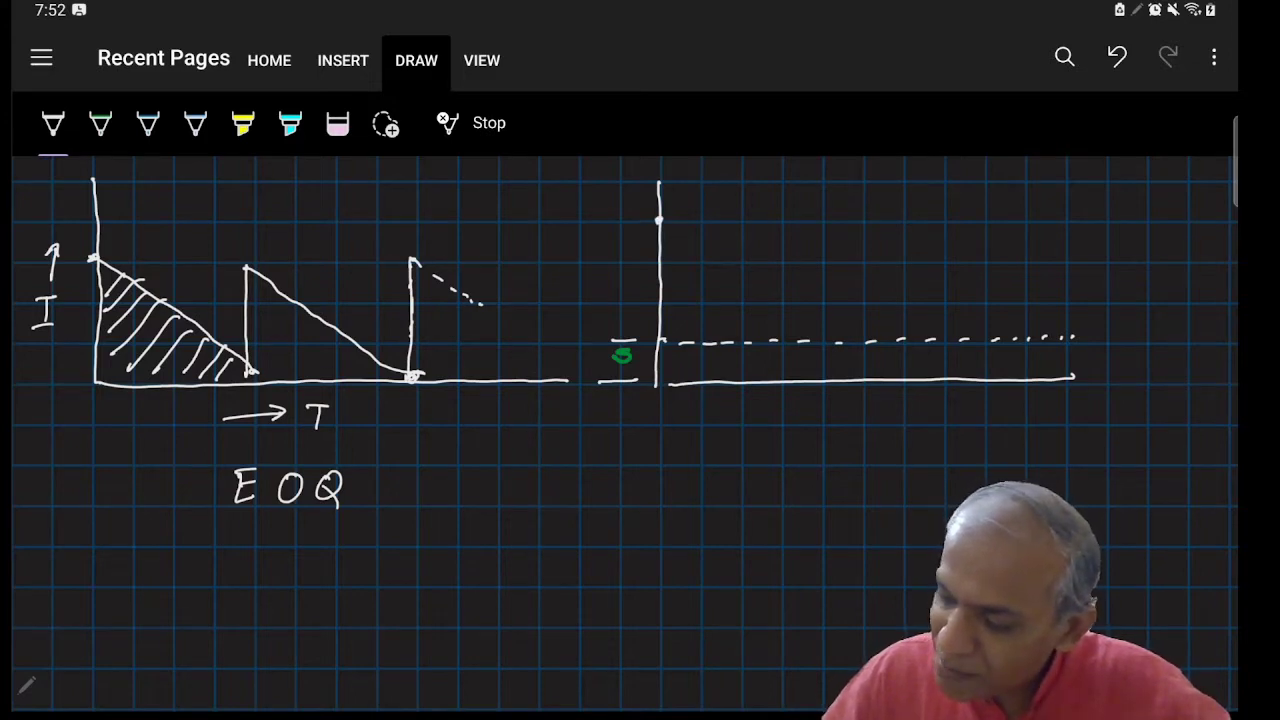
mouse_move(614, 221)
mouse_down()
mouse_move(642, 219)
mouse_move(622, 325)
mouse_move(620, 223)
mouse_move(628, 236)
mouse_up()
drag(592, 263, 600, 286)
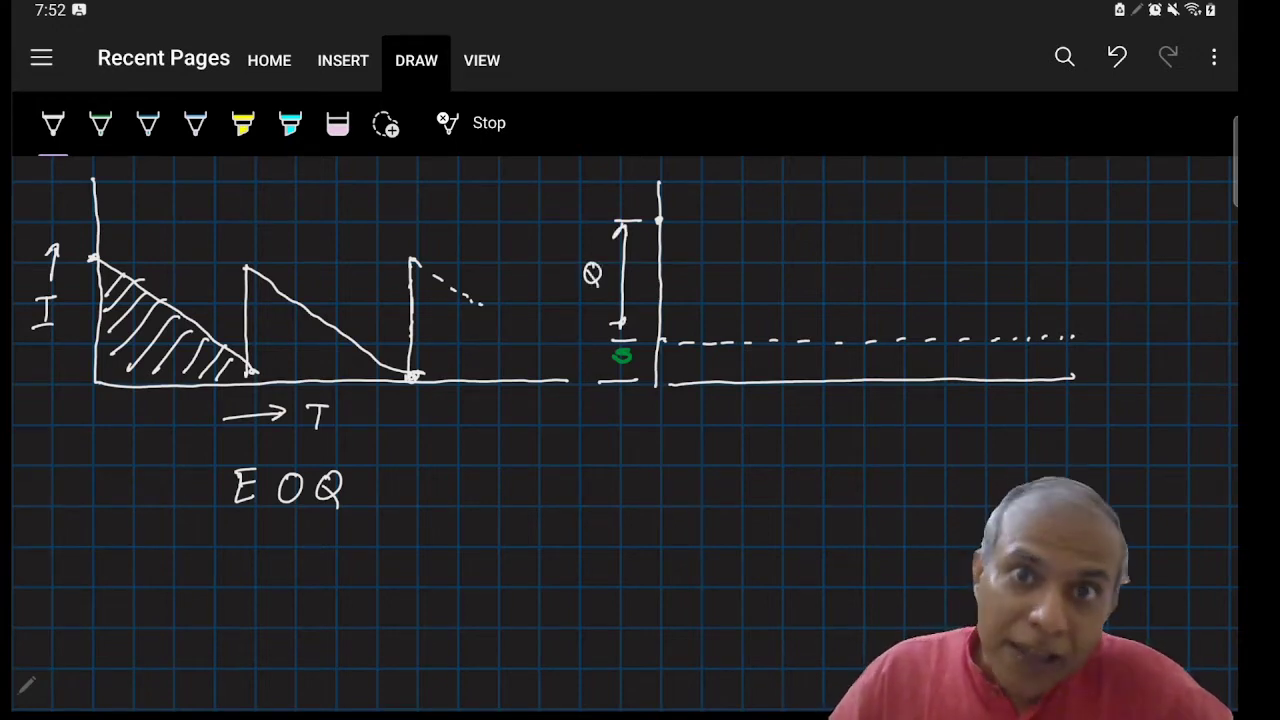
Draw the sawtooth depletion slopes and replenishment jumps down to the safety-stock line, with trailing dashes
drag(658, 216, 818, 335)
drag(818, 218, 820, 336)
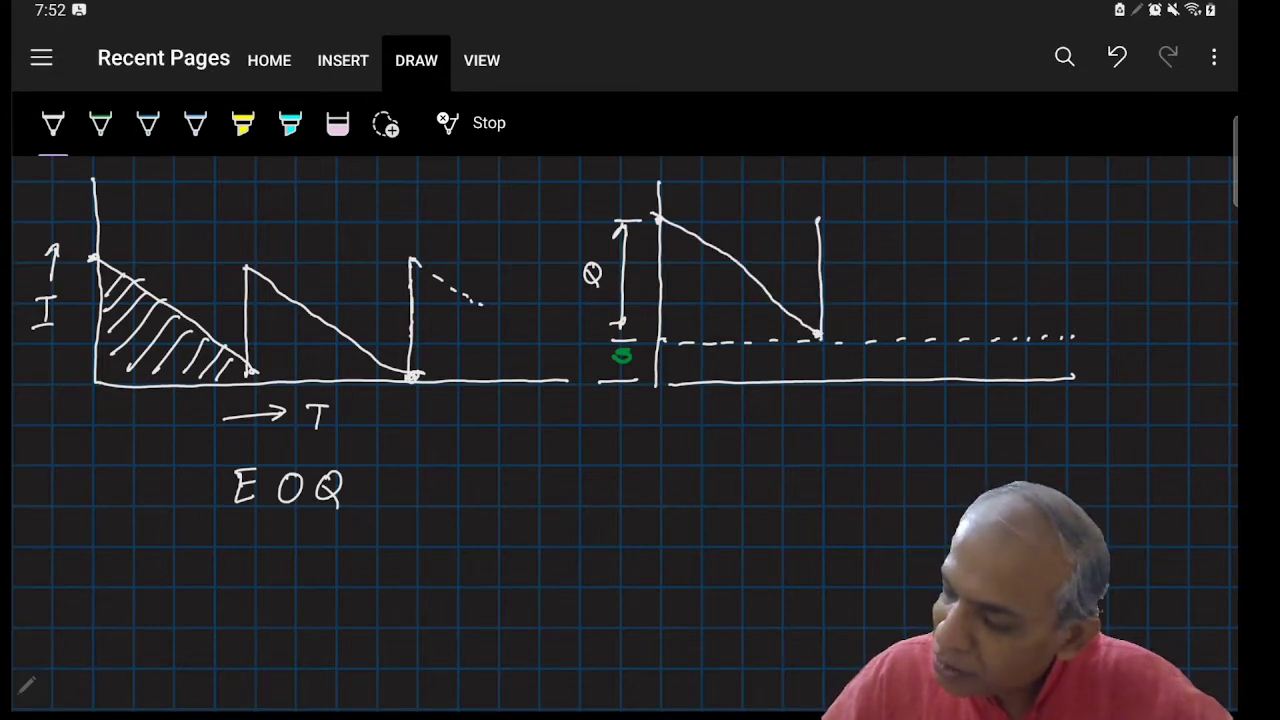
drag(819, 216, 976, 332)
drag(982, 216, 983, 330)
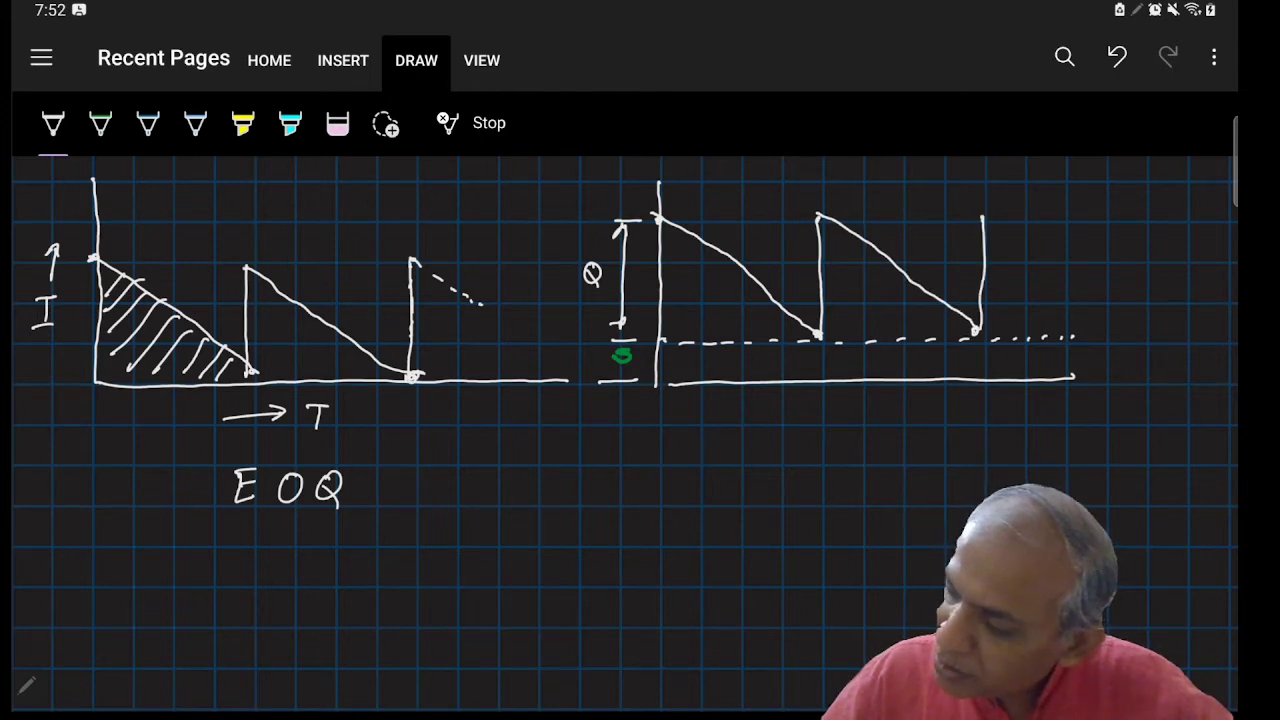
drag(978, 214, 990, 224)
drag(1004, 236, 1025, 245)
drag(1040, 255, 1049, 258)
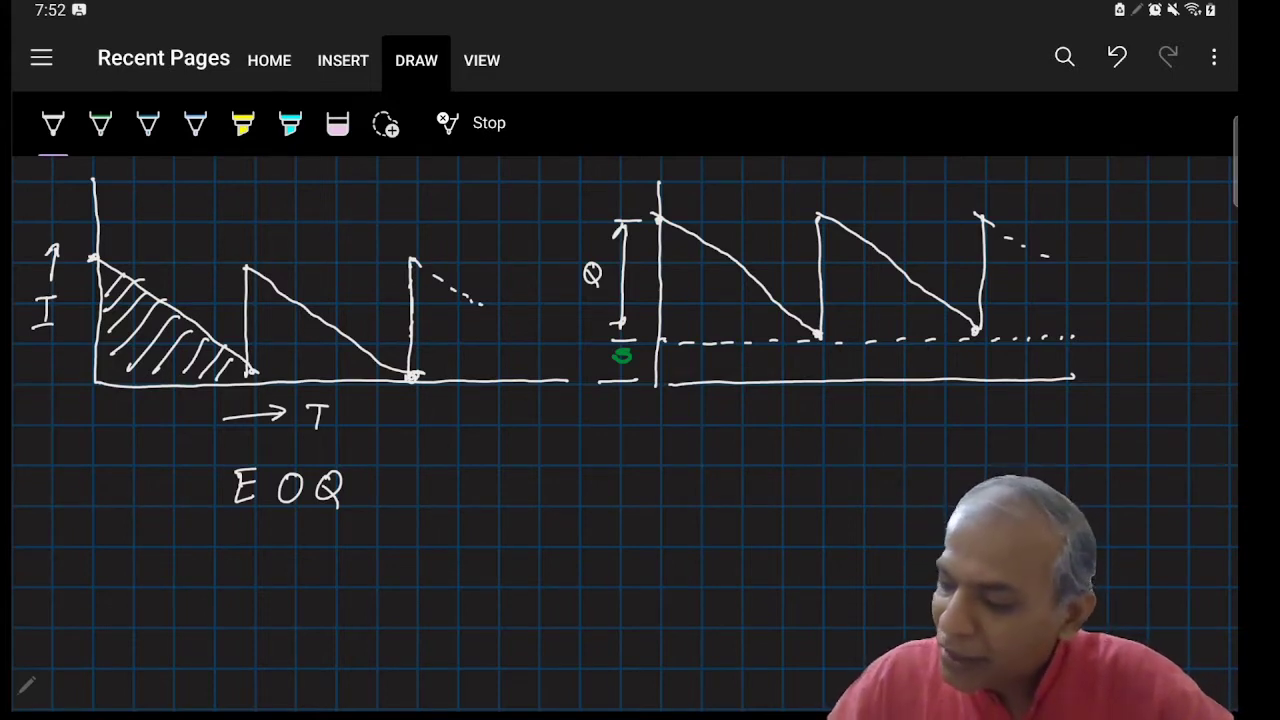
click(478, 122)
Hatch the first sawtooth triangle of the second diagram in white ink
drag(600, 450, 584, 478)
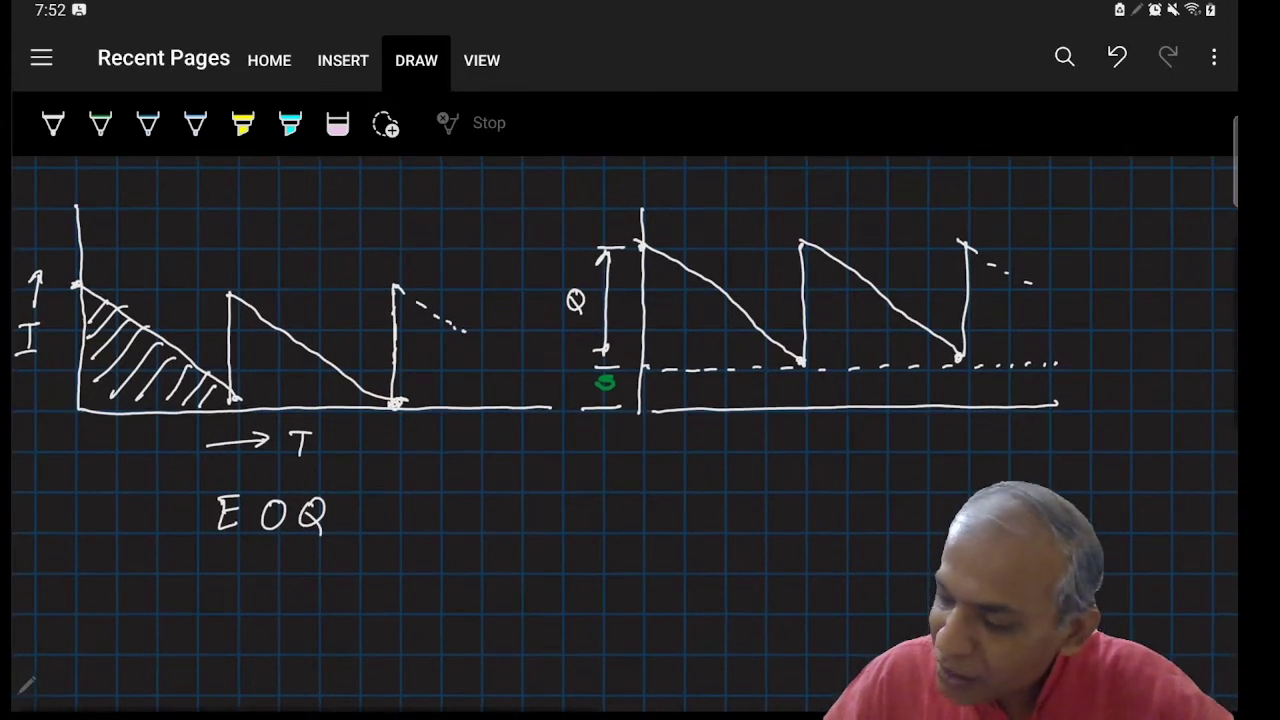
click(53, 122)
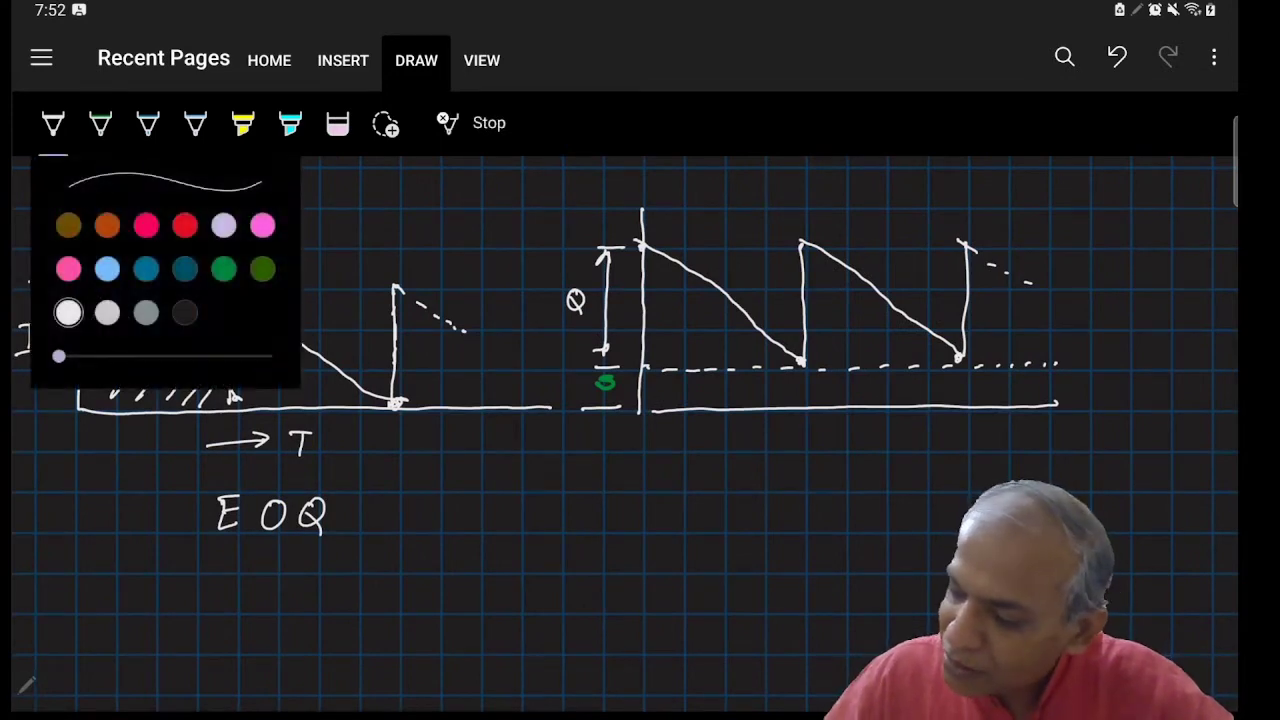
drag(642, 288, 672, 254)
mouse_move(636, 312)
mouse_down()
mouse_move(680, 264)
mouse_move(690, 274)
mouse_up()
mouse_move(640, 328)
mouse_down()
mouse_move(690, 284)
mouse_move(712, 284)
mouse_up()
mouse_move(660, 356)
mouse_down()
mouse_move(728, 294)
mouse_move(740, 314)
mouse_up()
drag(720, 368, 772, 338)
Hatch the second and third sawtooth triangles in white ink
drag(772, 368, 790, 348)
mouse_move(802, 278)
mouse_down()
mouse_move(824, 250)
mouse_move(836, 260)
mouse_up()
mouse_move(800, 304)
mouse_down()
mouse_move(840, 268)
mouse_move(852, 276)
mouse_up()
drag(830, 318, 870, 280)
mouse_move(806, 352)
mouse_down()
mouse_move(876, 290)
mouse_move(890, 302)
mouse_up()
drag(842, 354, 906, 312)
mouse_move(876, 364)
mouse_down()
mouse_move(916, 330)
mouse_move(938, 330)
mouse_up()
drag(942, 360, 952, 348)
drag(966, 294, 992, 260)
mouse_move(968, 316)
mouse_down()
mouse_move(1012, 268)
mouse_move(1026, 274)
mouse_up()
drag(958, 344, 1036, 290)
mouse_move(990, 352)
mouse_down()
mouse_move(1050, 288)
mouse_move(1055, 304)
mouse_up()
Hatch the safety-stock band below the dashed line in green across the whole graph
click(100, 122)
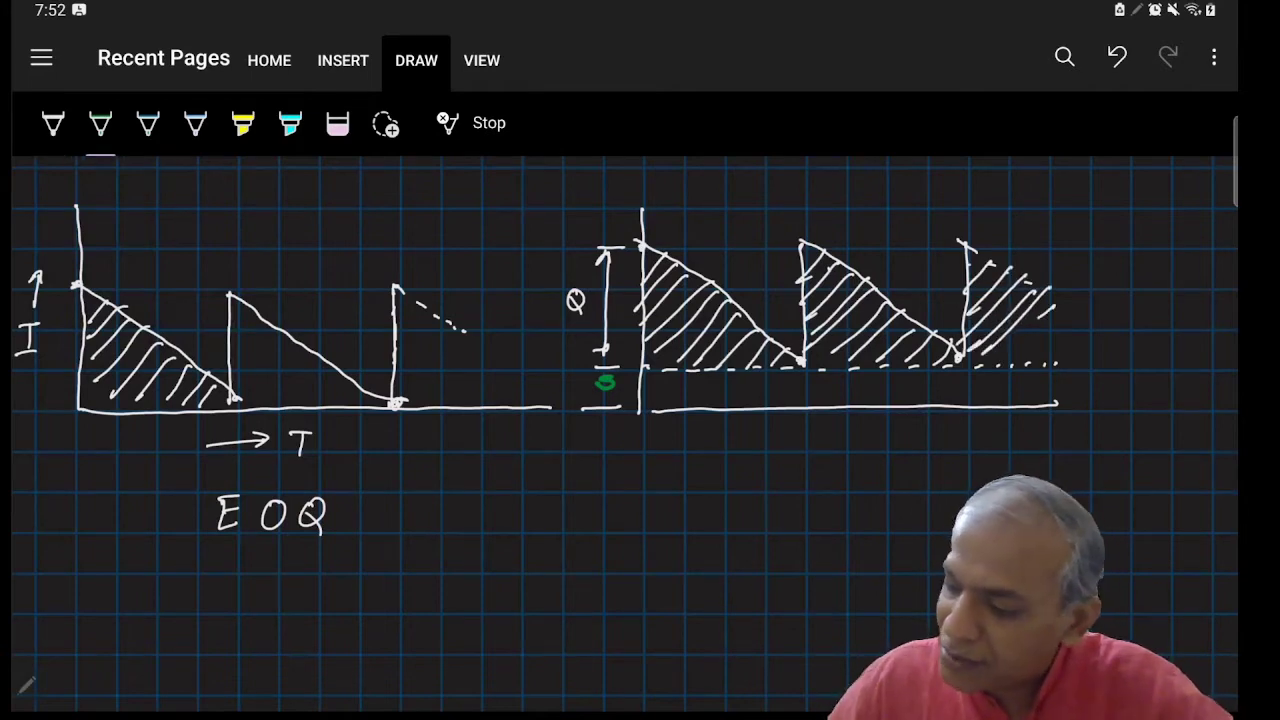
mouse_move(640, 392)
mouse_down()
mouse_move(668, 368)
mouse_move(736, 376)
mouse_up()
mouse_move(728, 406)
mouse_down()
mouse_move(766, 370)
mouse_move(844, 368)
mouse_up()
mouse_move(830, 404)
mouse_down()
mouse_move(878, 366)
mouse_move(908, 362)
mouse_up()
mouse_move(890, 404)
mouse_down()
mouse_move(938, 362)
mouse_move(962, 360)
mouse_up()
mouse_move(940, 402)
mouse_down()
mouse_move(984, 364)
mouse_move(1010, 364)
mouse_up()
drag(1000, 396, 1056, 364)
drag(1014, 400, 1048, 370)
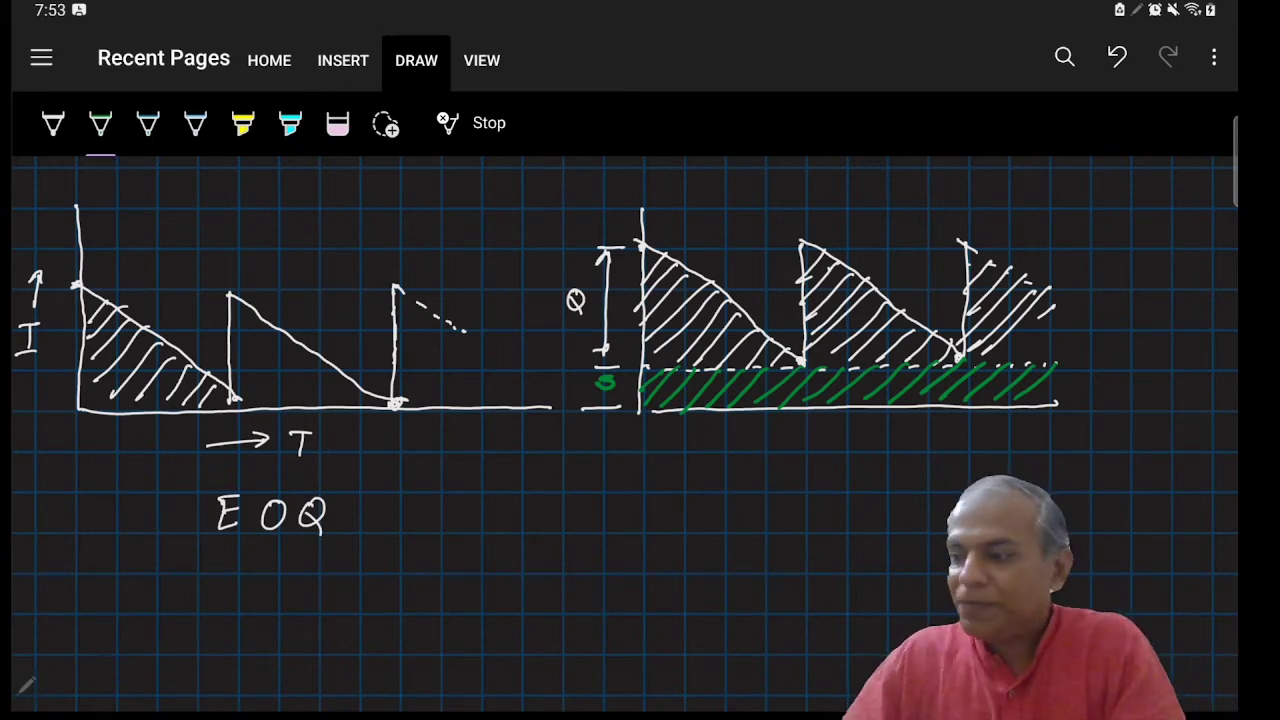
Switch over to the Excel workbook's inputs sheet
scroll(625, 434, right, 10)
scroll(625, 434, left, 10)
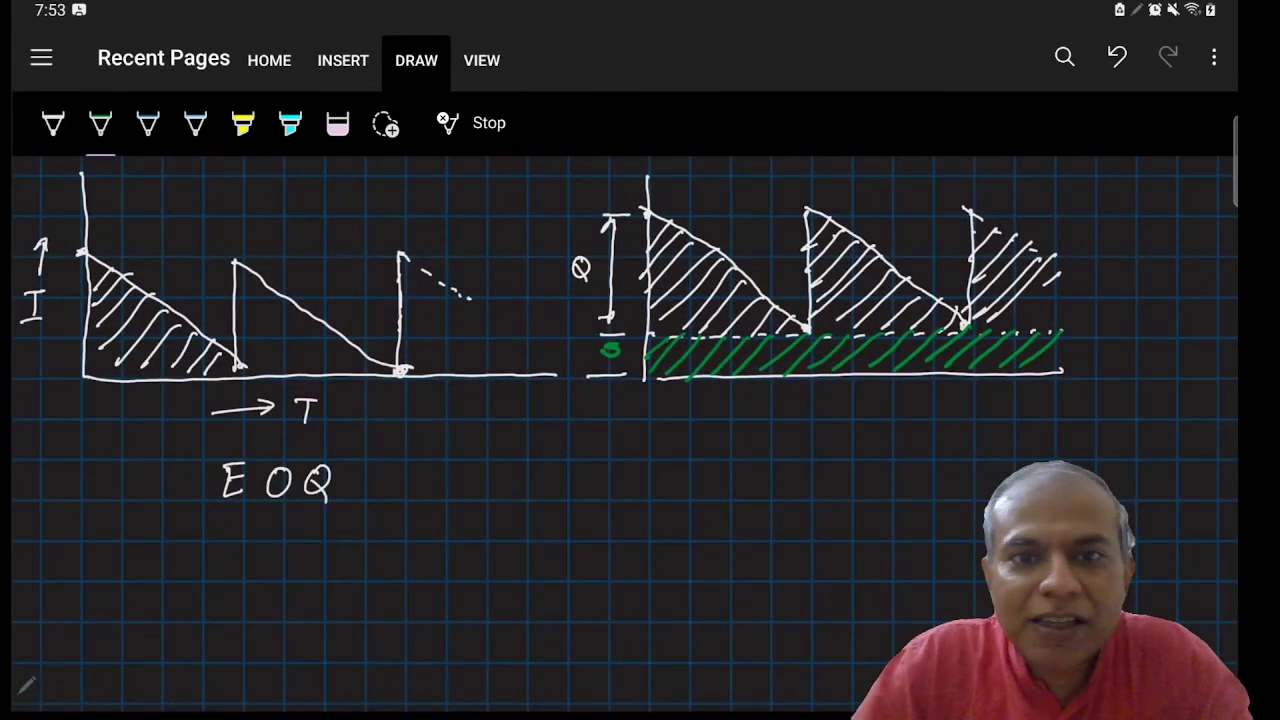
key(alt+Tab)
key(alt+Tab)
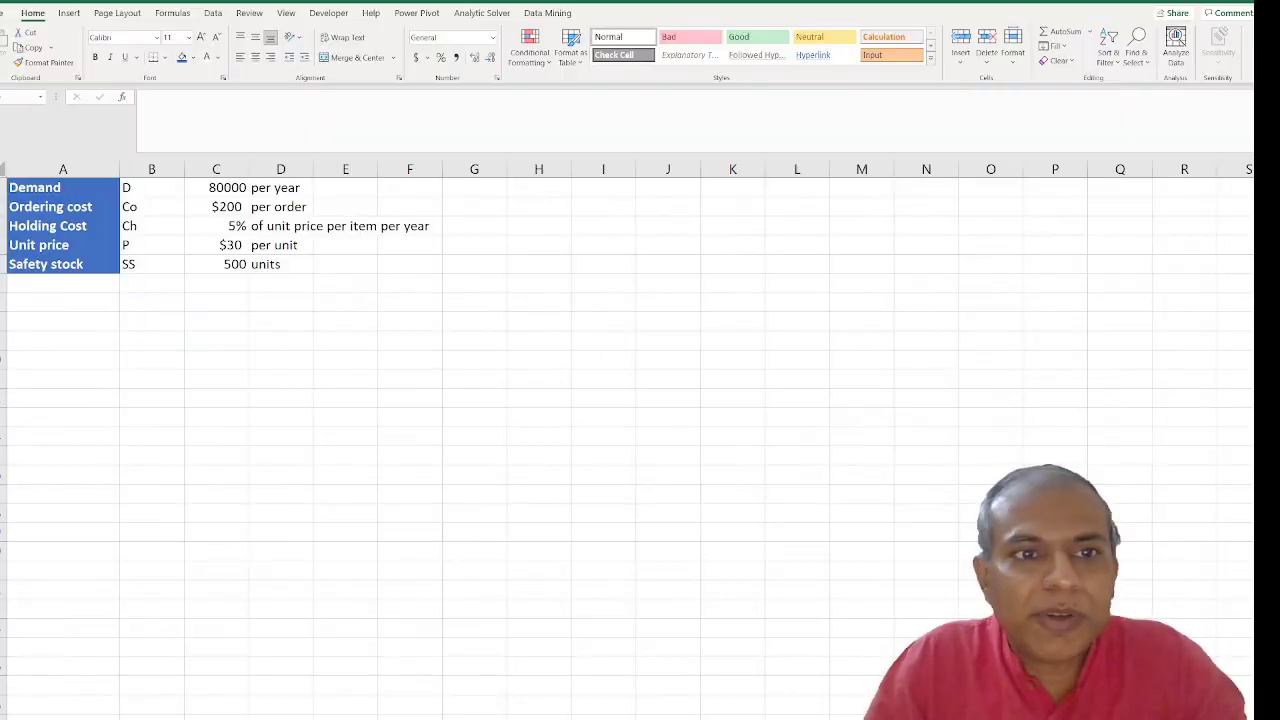
Select the parameter symbols and their values in the inputs table
click(151, 359)
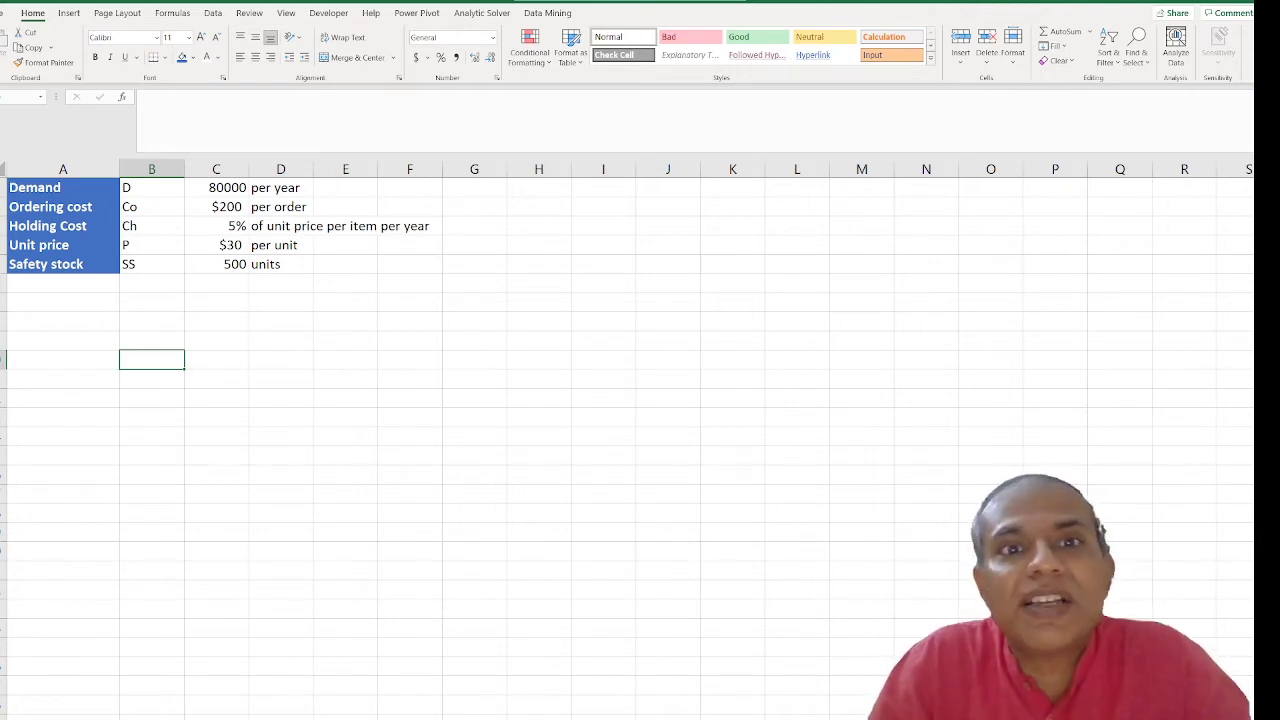
key(Up)
key(Up)
key(Up)
key(Up)
key(Up)
key(Up)
key(Up)
key(Up)
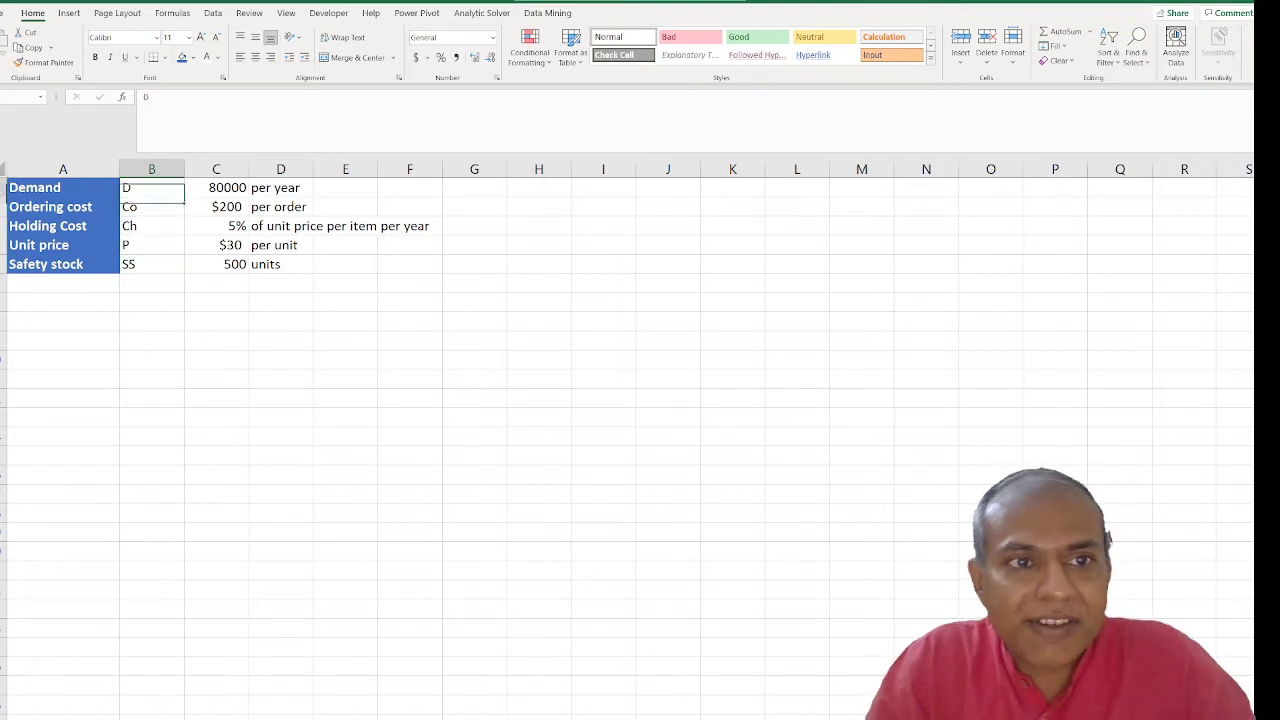
key(Up)
key(shift+Right)
key(shift+Down)
key(shift+Down)
key(shift+Down)
key(shift+Down)
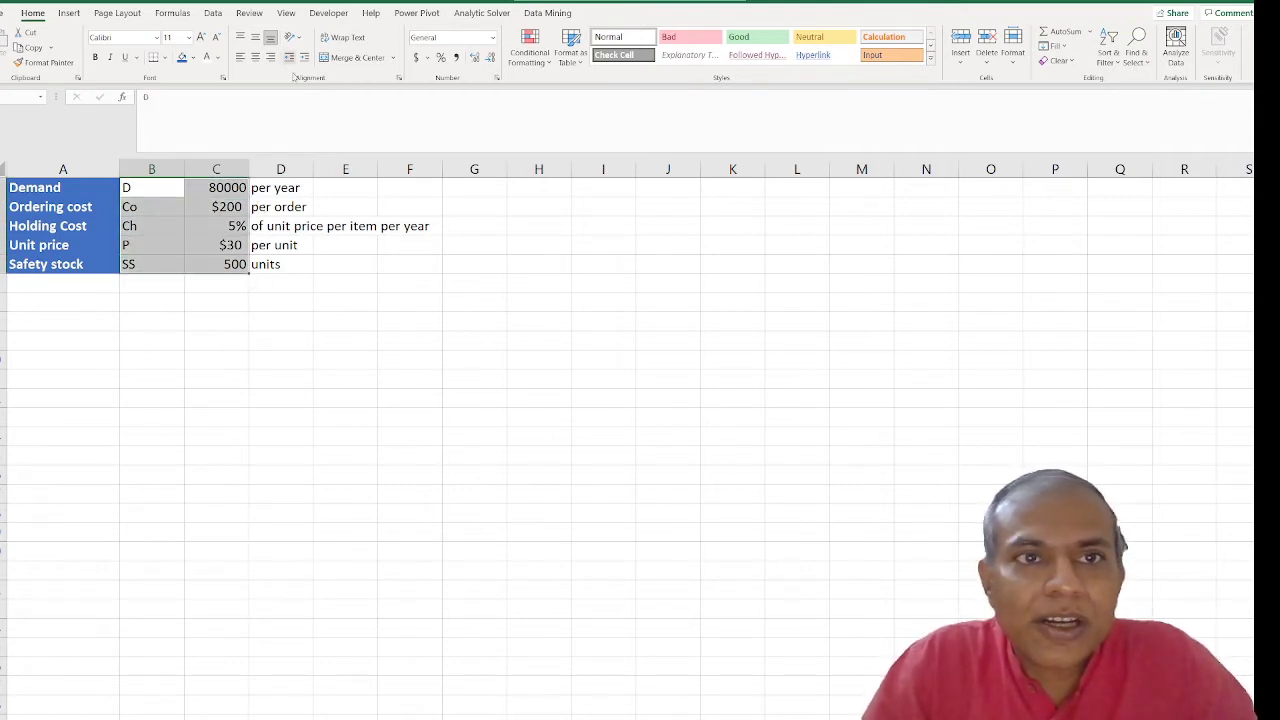
Delete all nine existing workbook names in the Name Manager
click(172, 13)
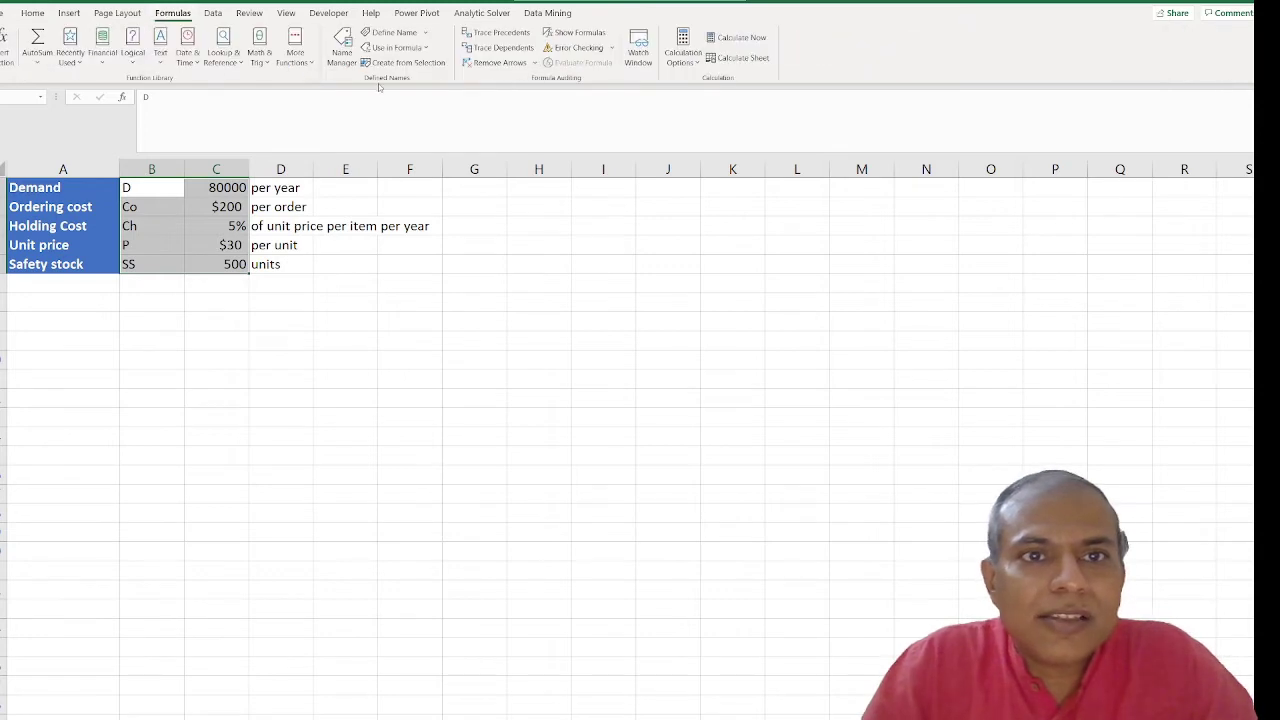
click(340, 50)
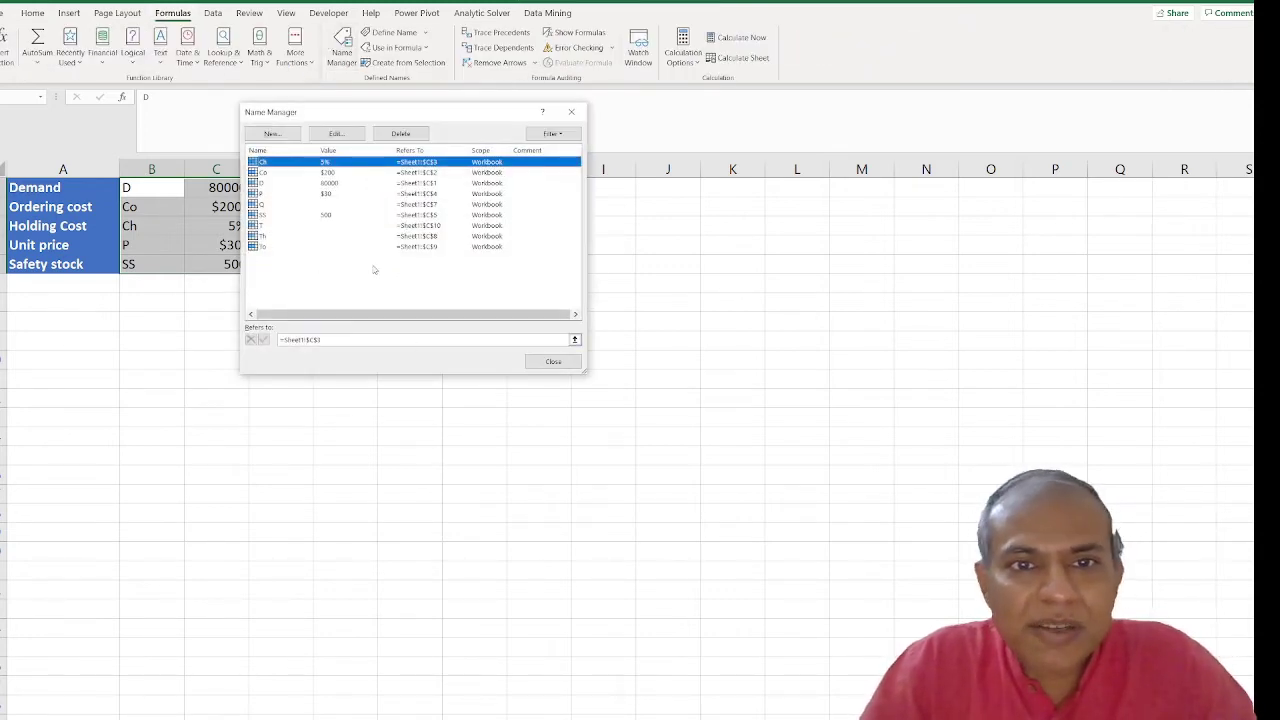
key(shift+Down)
key(shift+Down)
key(shift+Down)
key(shift+Down)
key(shift+Down)
key(shift+Down)
key(shift+Down)
key(shift+Down)
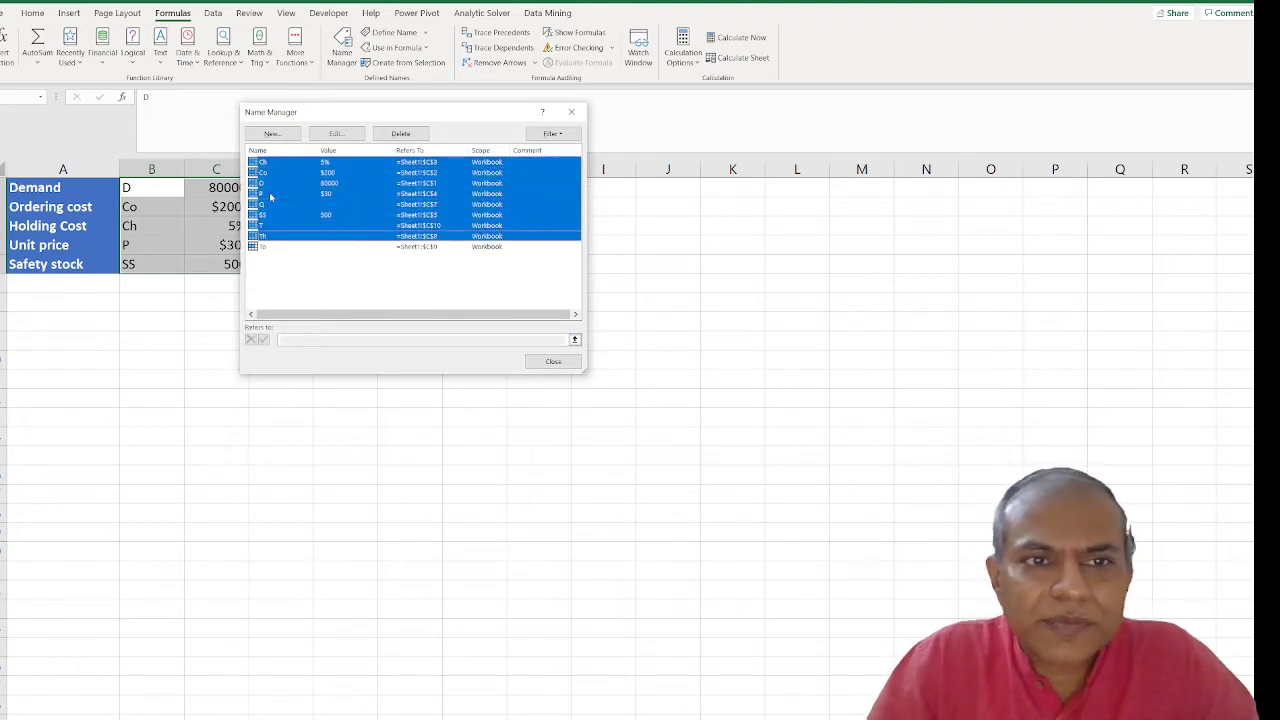
key(Delete)
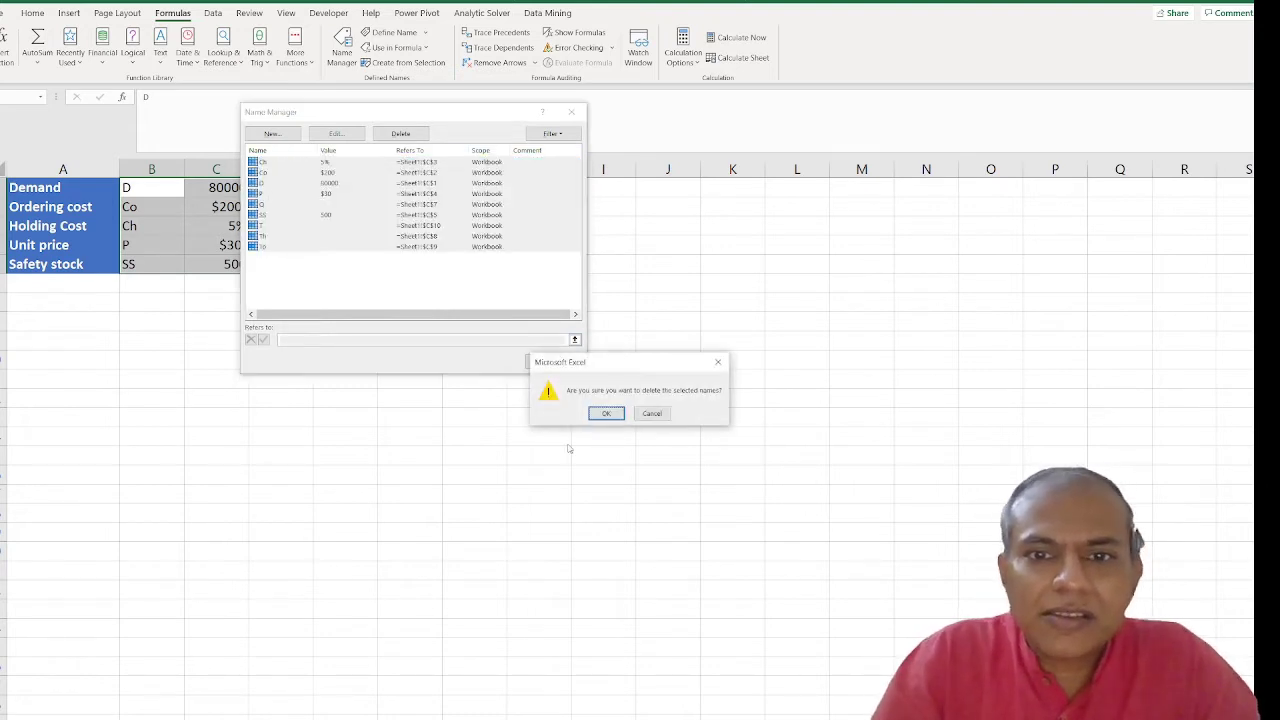
click(603, 412)
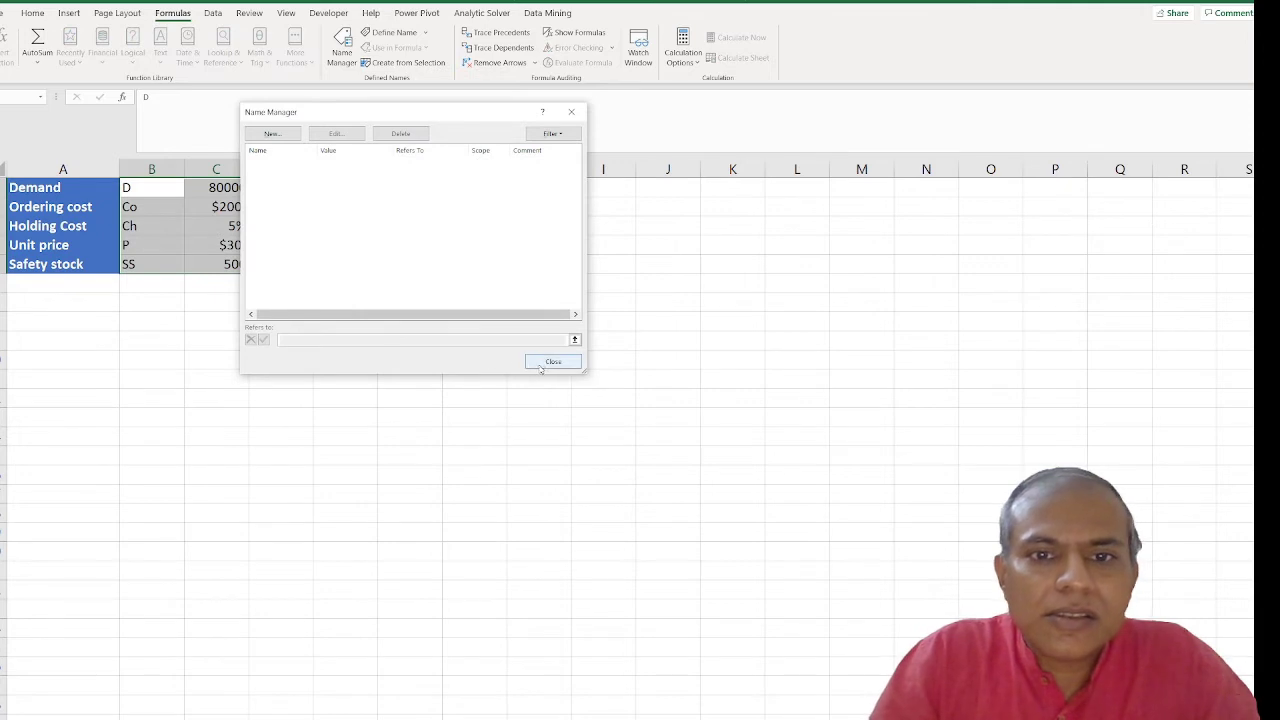
click(553, 361)
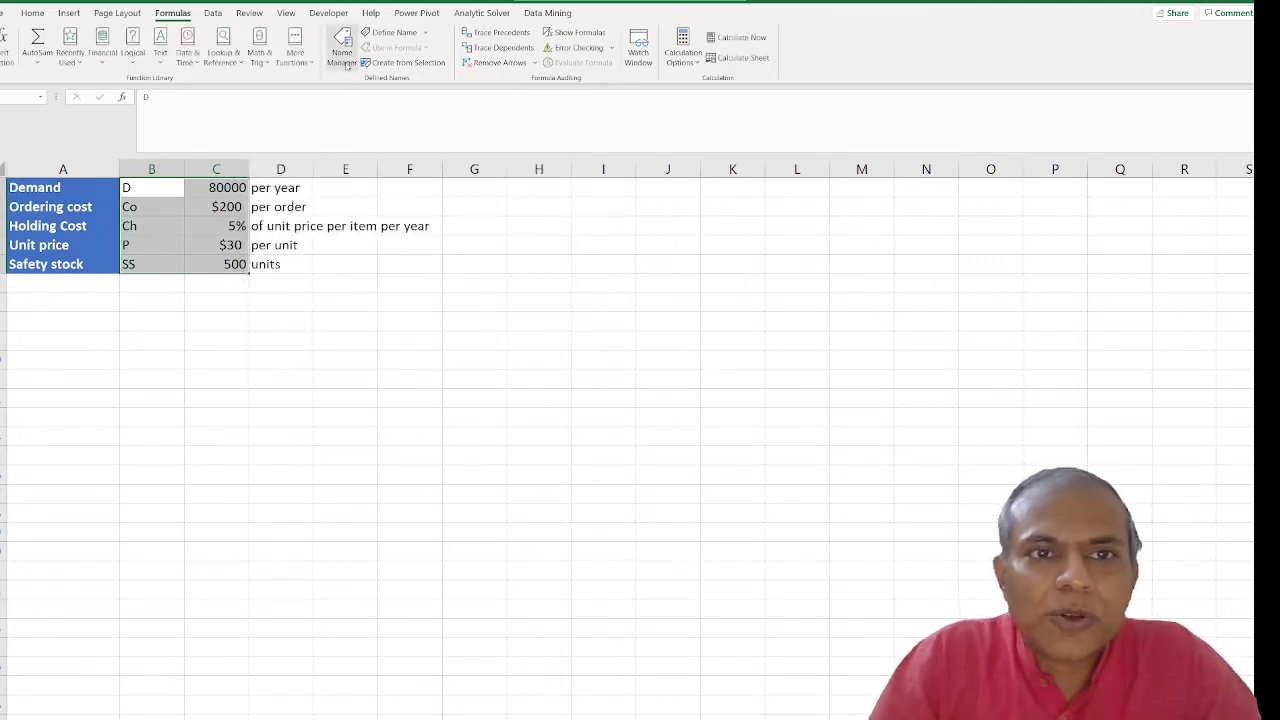
Create names D, Co, Ch, P and SS from the selection's left column
click(402, 63)
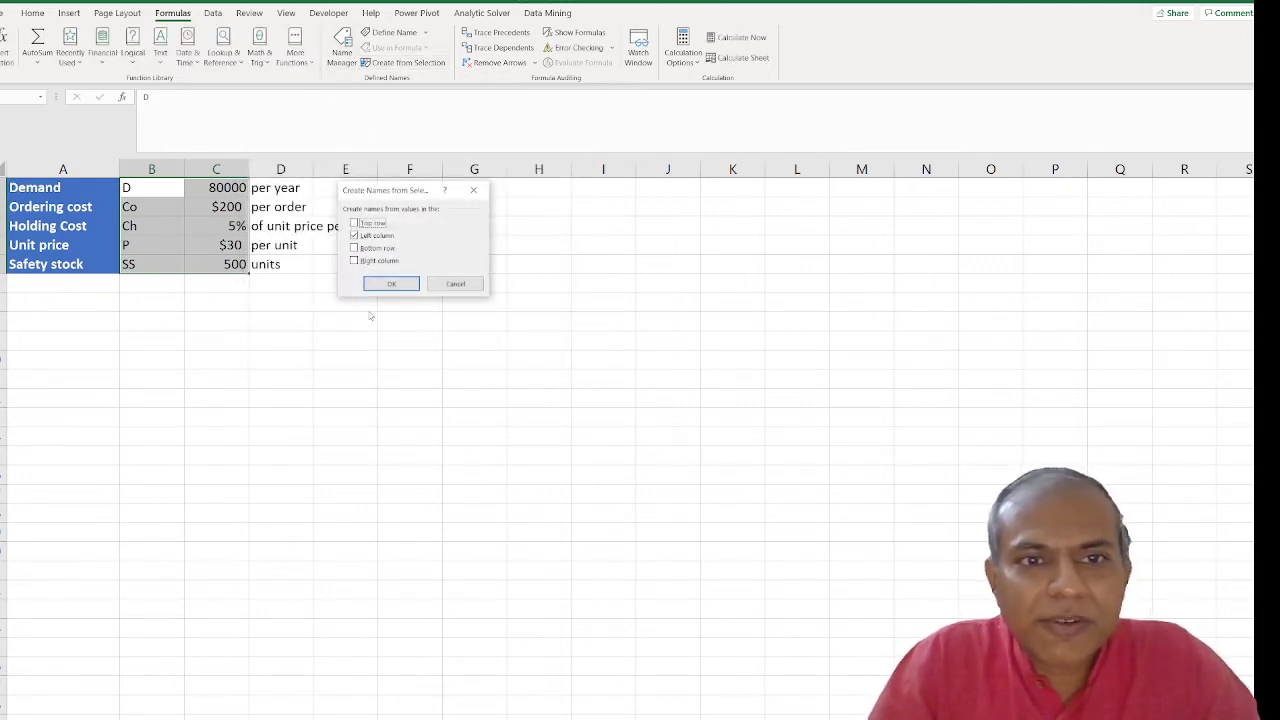
click(395, 285)
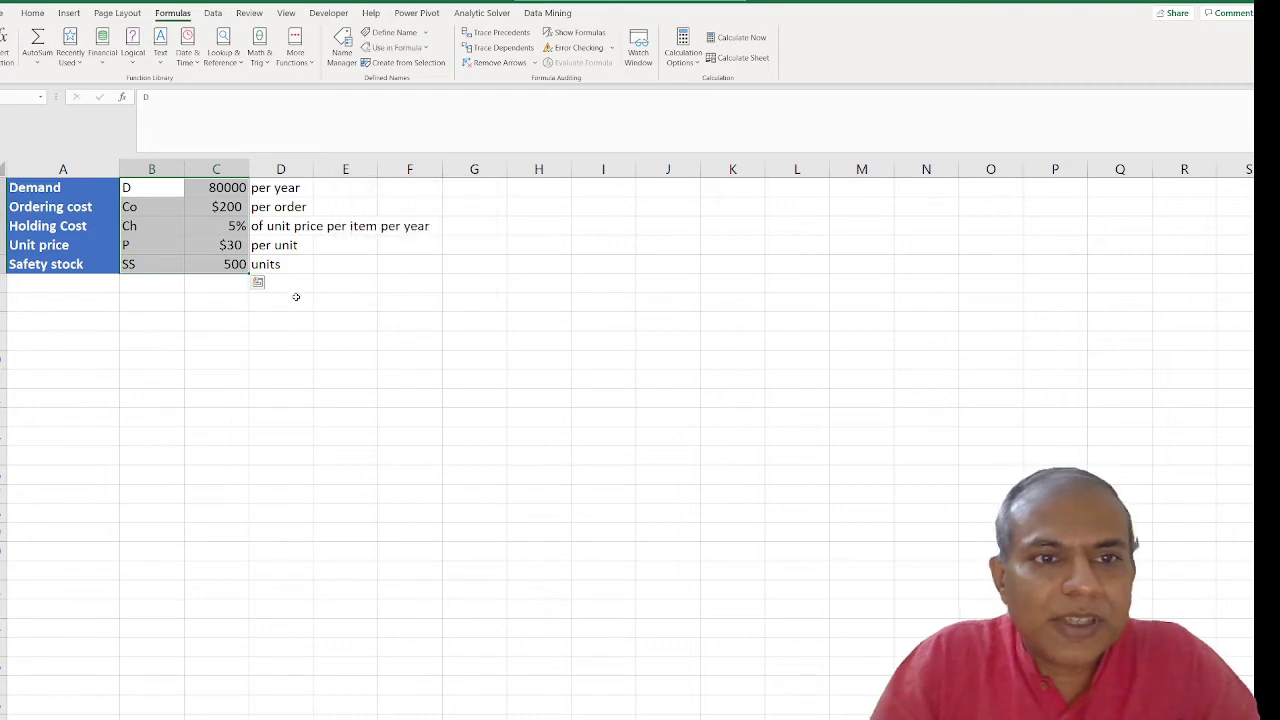
click(152, 302)
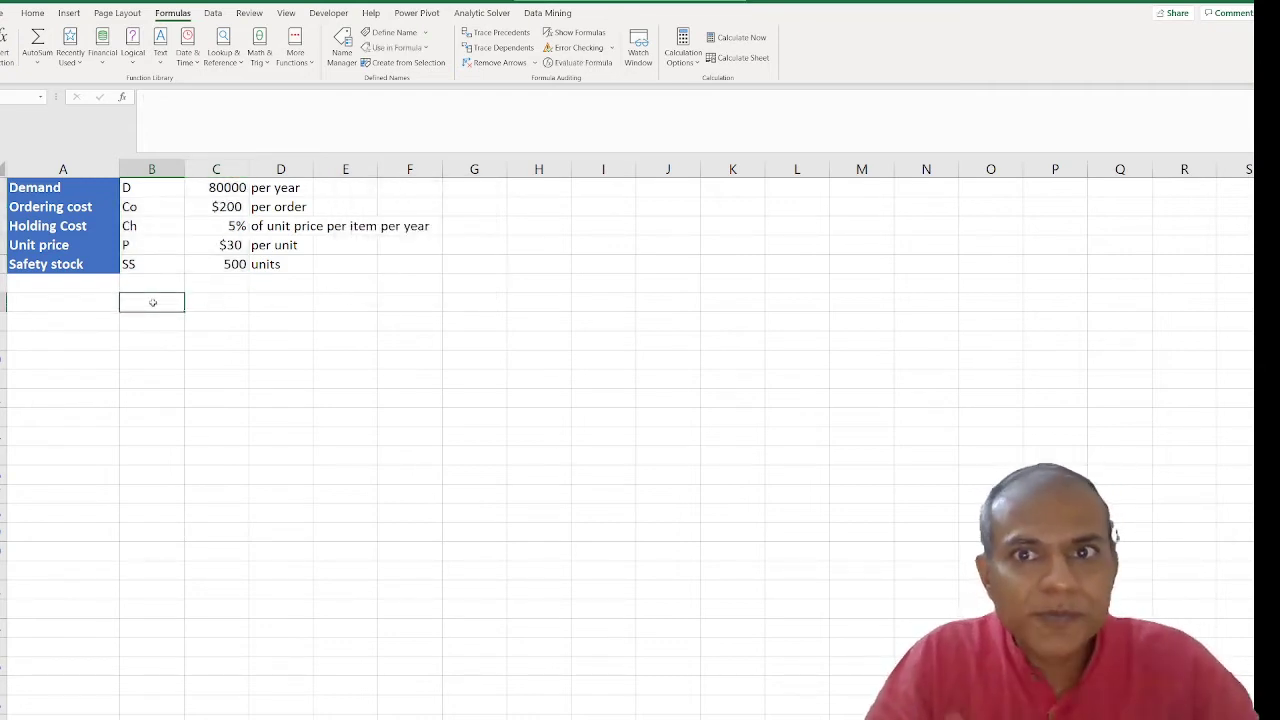
Add rows 'Order size' with symbol Q and 'Total holding cost' with symbol Th
key(Left)
text(Or)
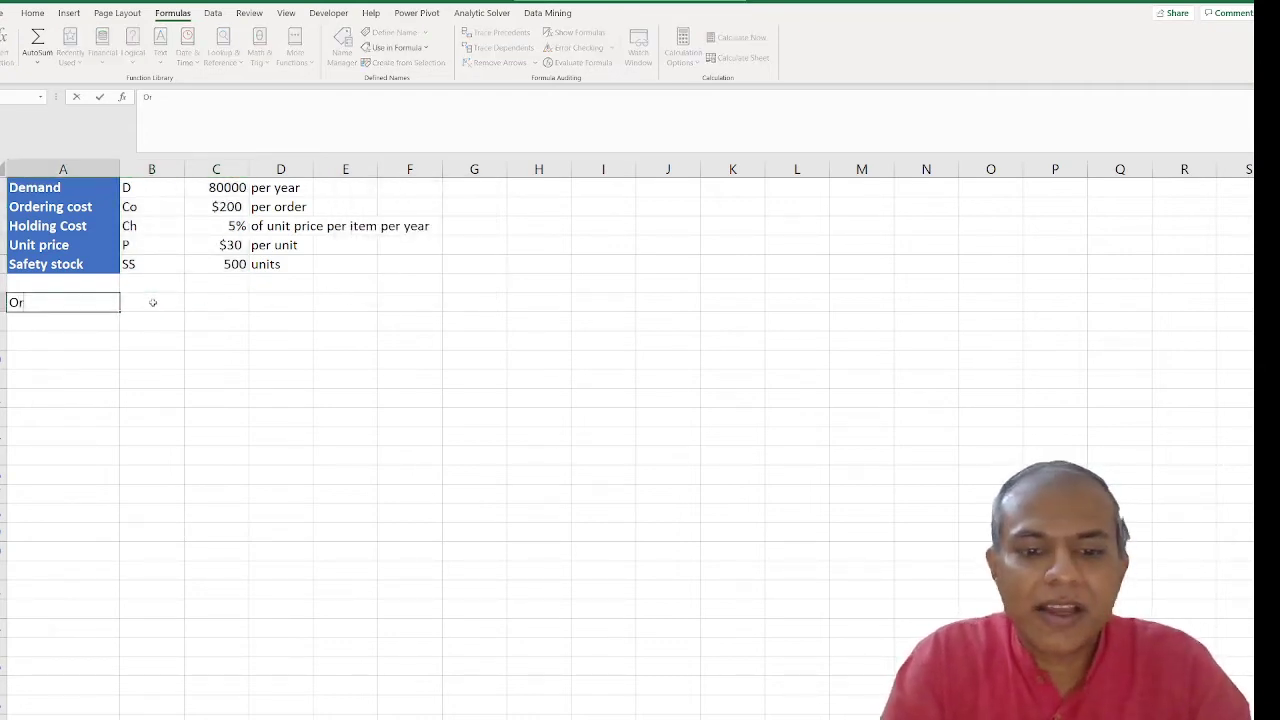
text(der size)
key(Tab)
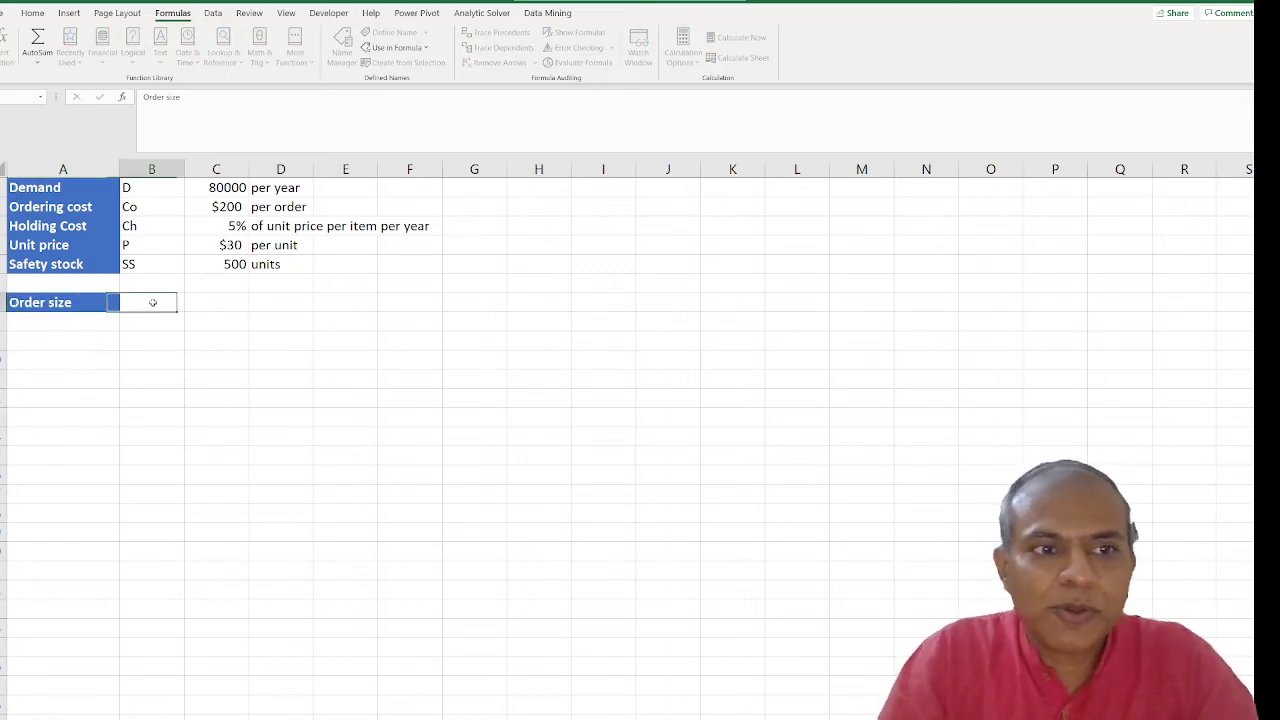
text(Q)
key(Return)
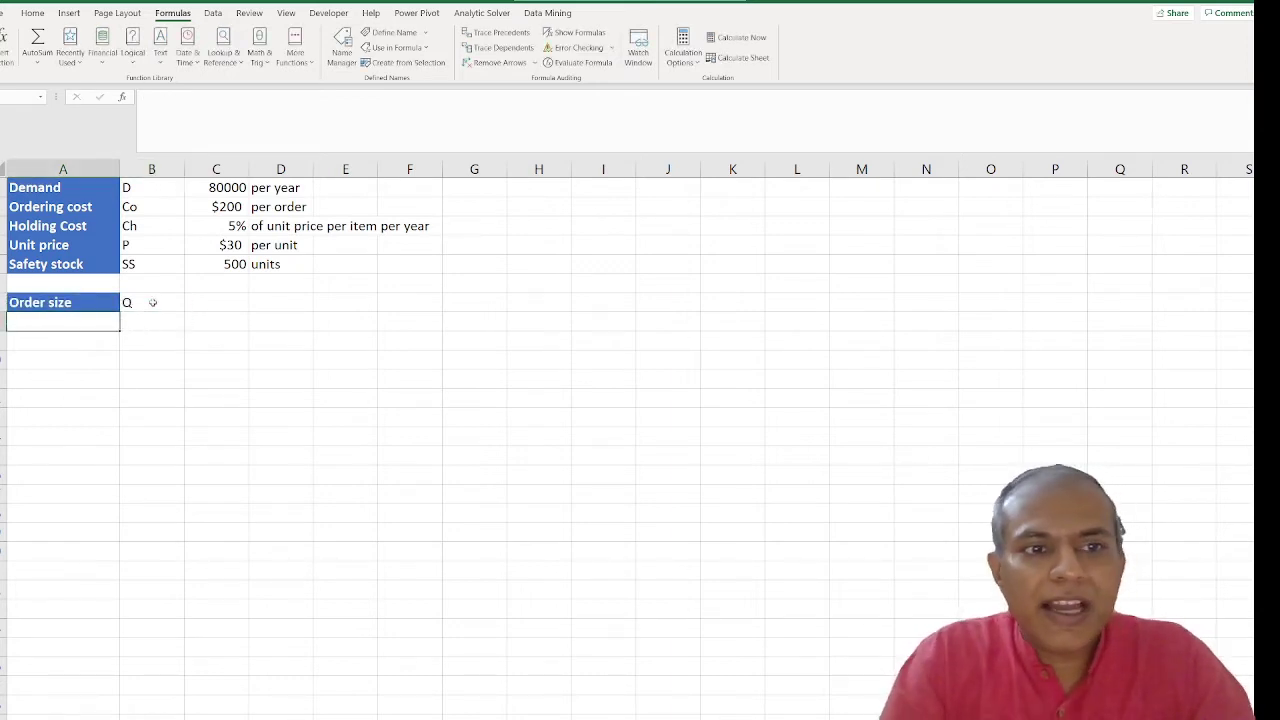
text(Total holding cost)
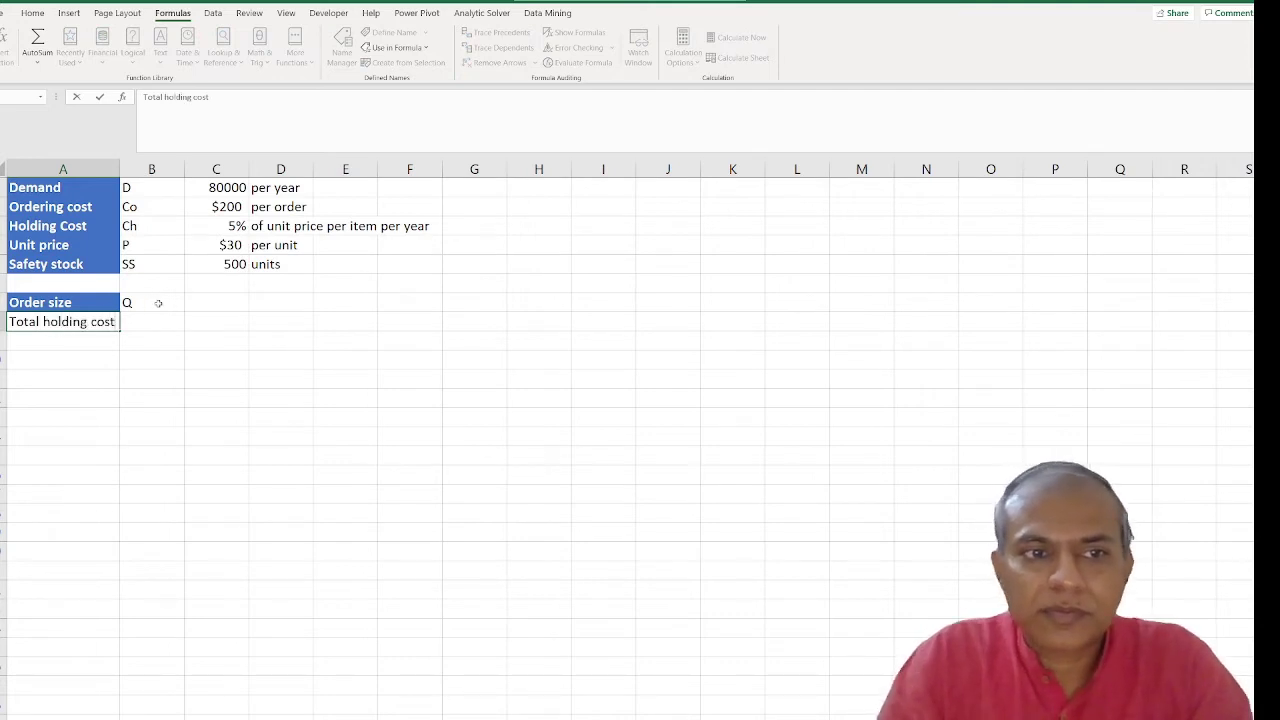
key(Tab)
text(Th)
key(Return)
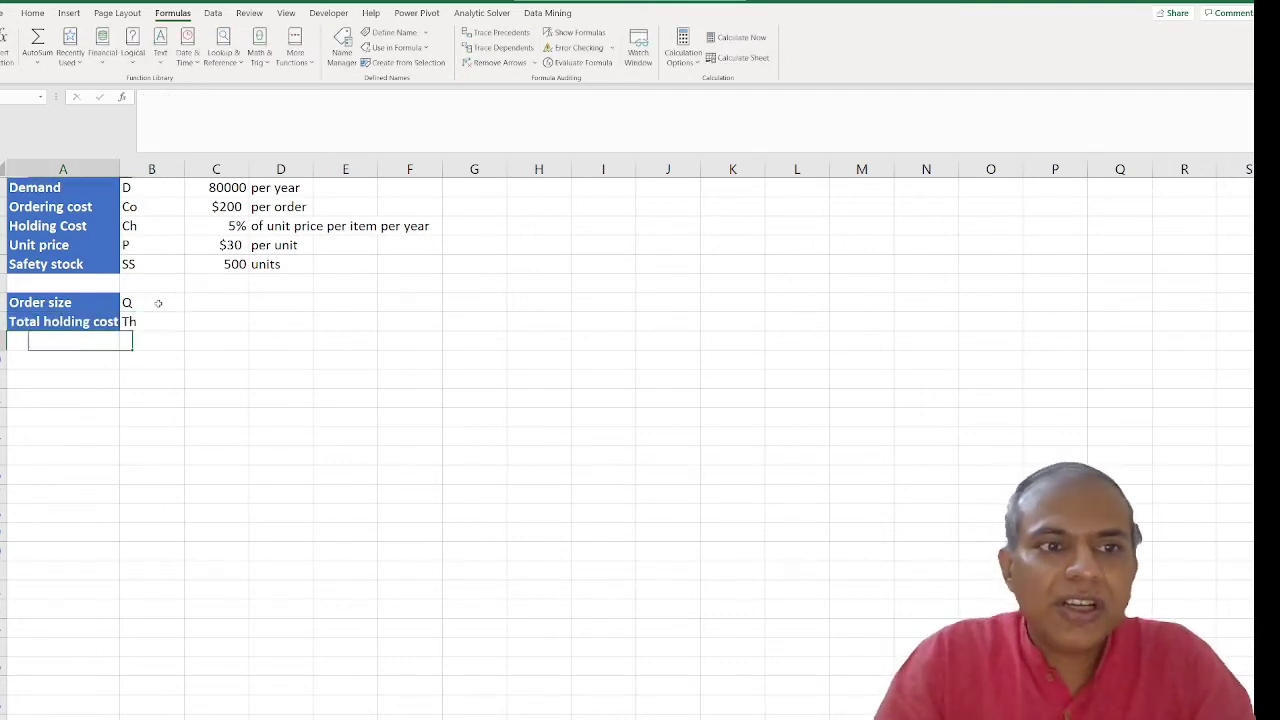
Add rows 'Total Ordering cost' with symbol To and 'Total cost' with symbol T
text(Total Or)
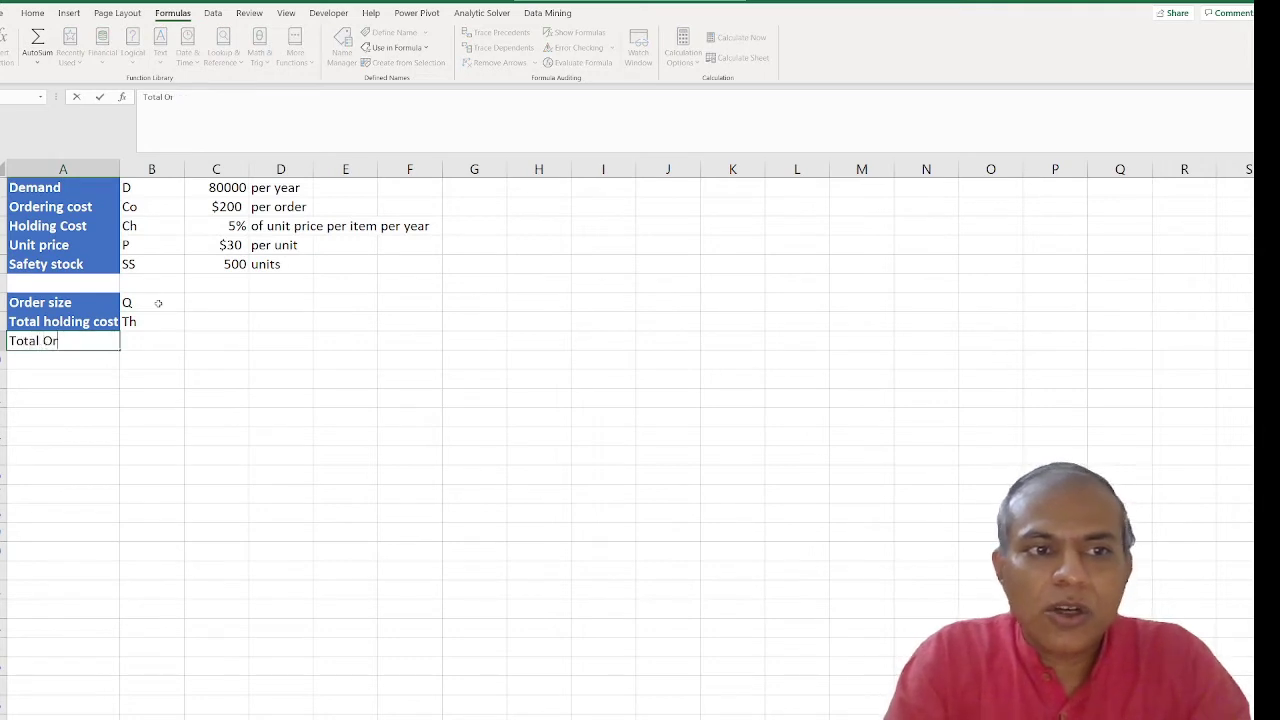
text(dering cost)
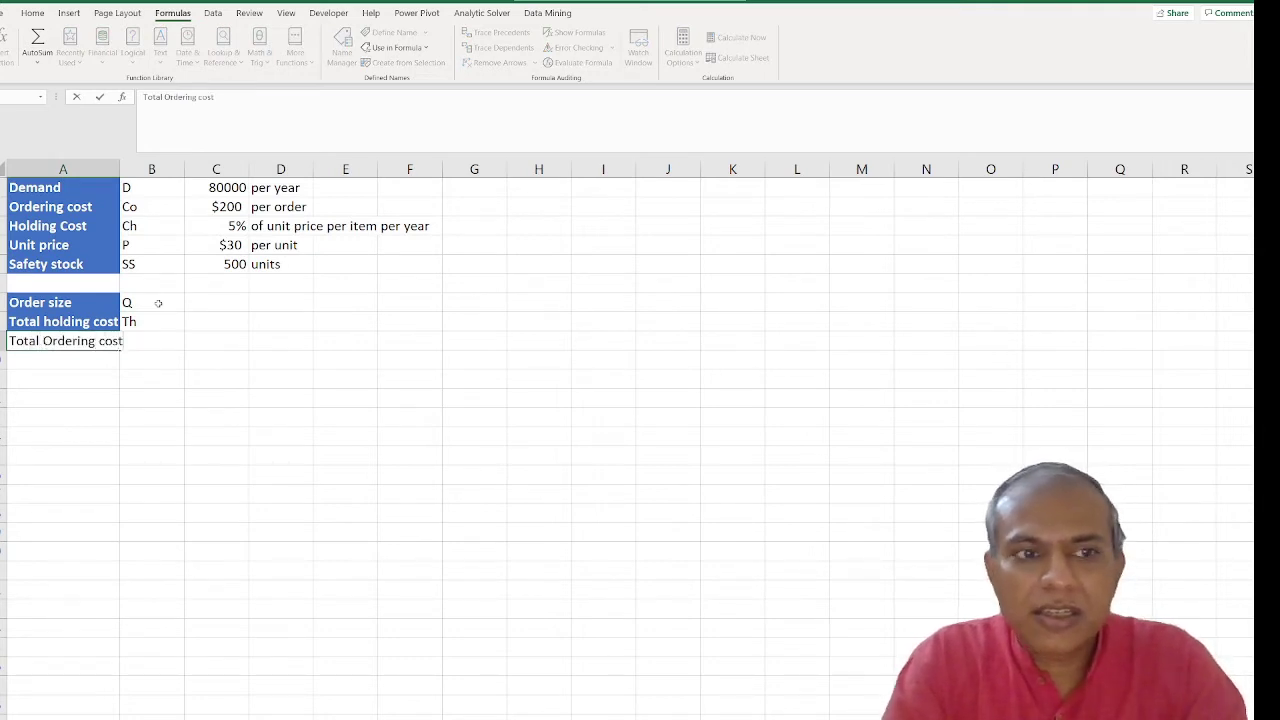
key(Tab)
text(To)
key(Return)
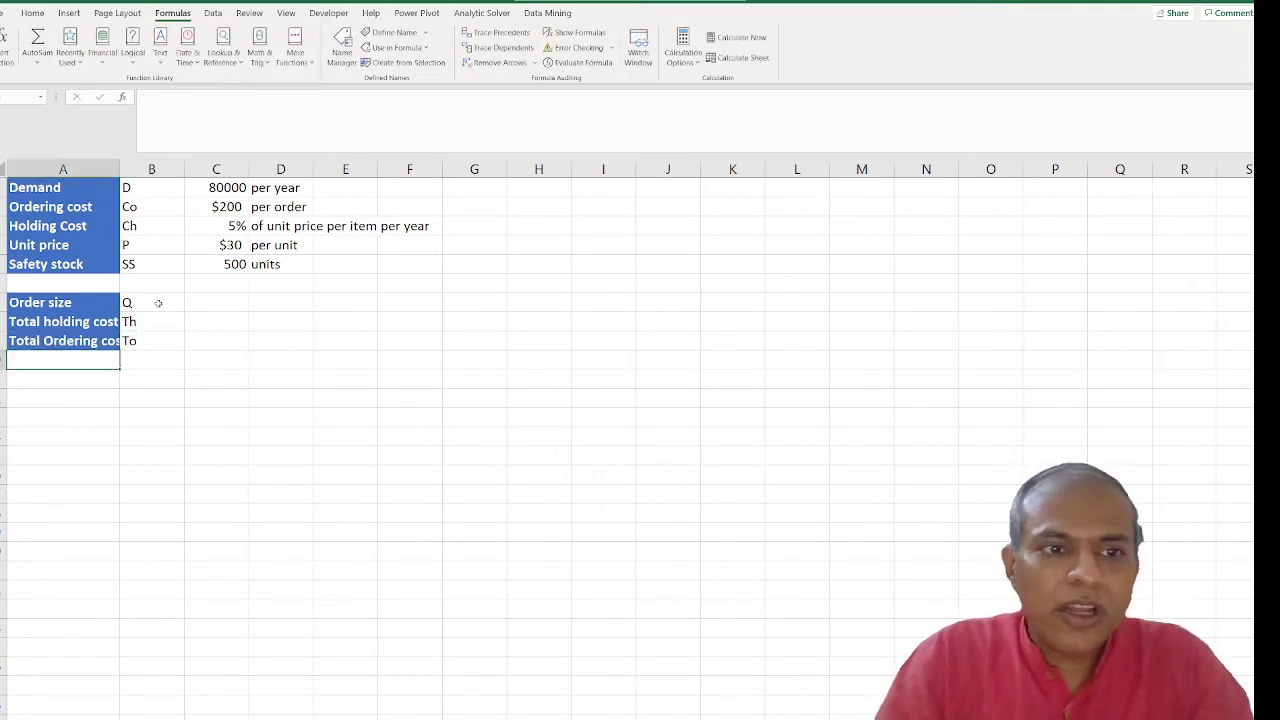
text(Total cost)
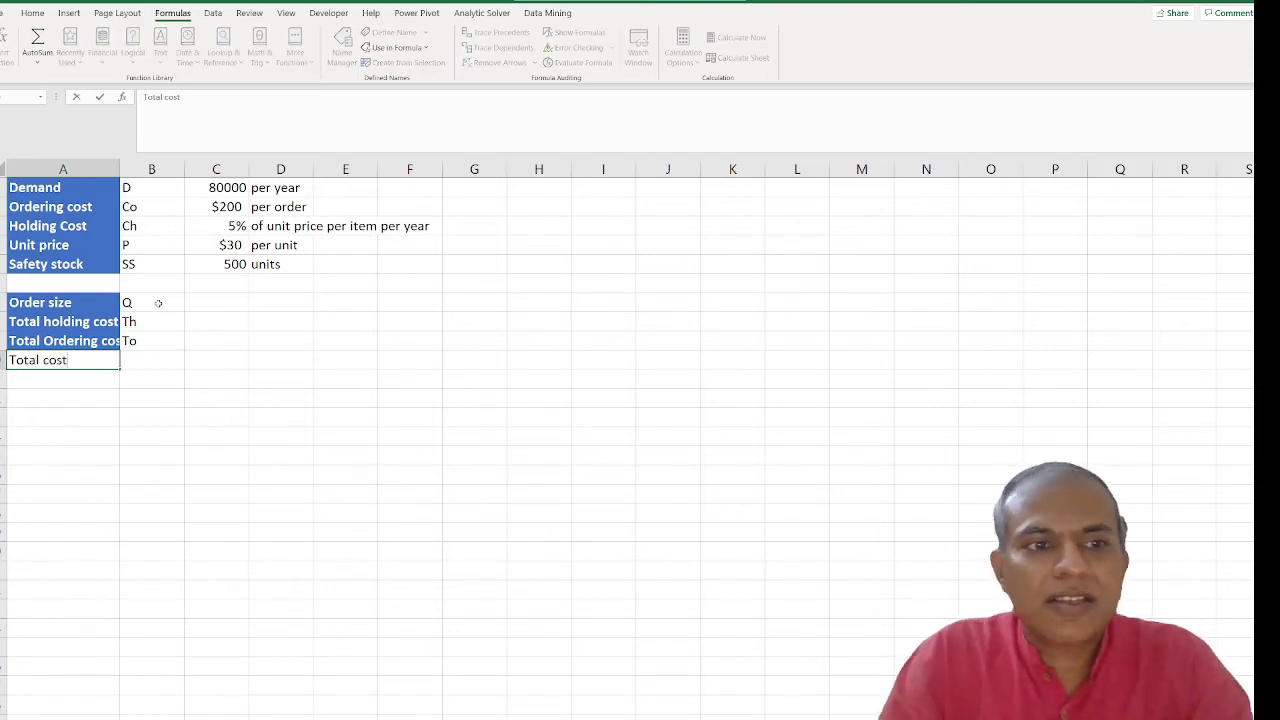
key(Tab)
text(T)
key(Tab)
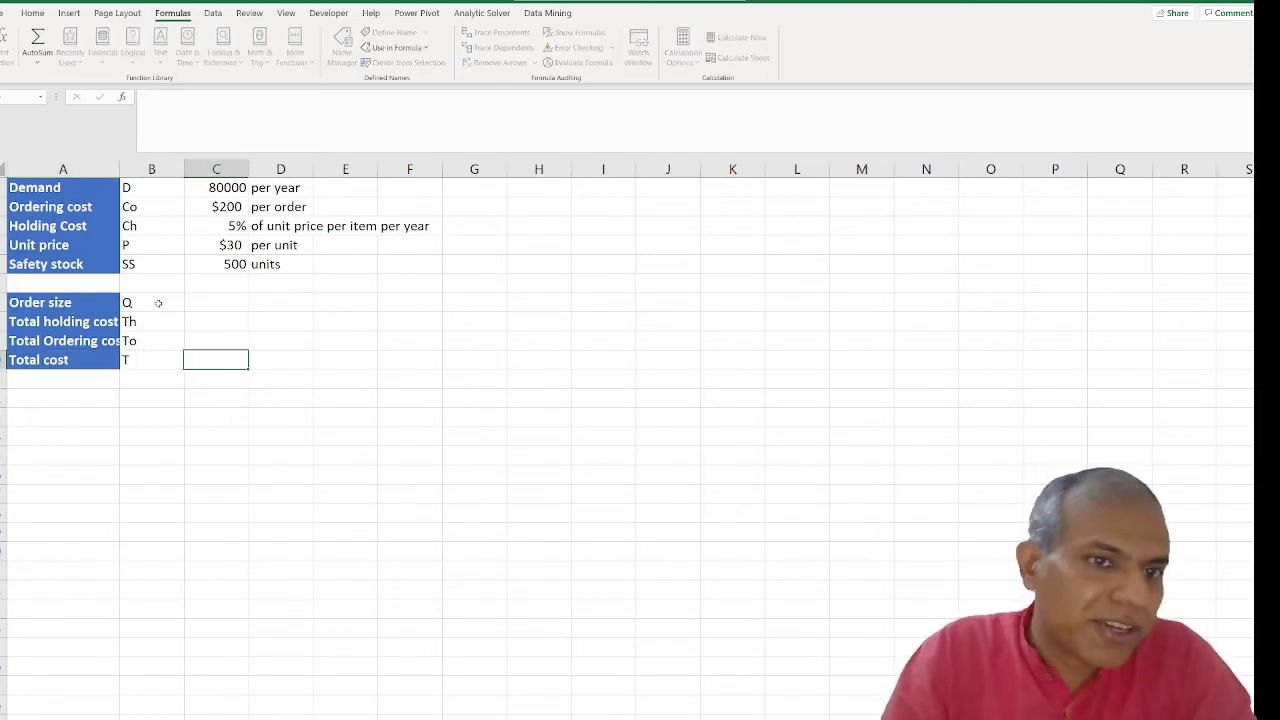
Autofit column A and select the Q–T symbols with their value cells
double_click(120, 168)
click(220, 302)
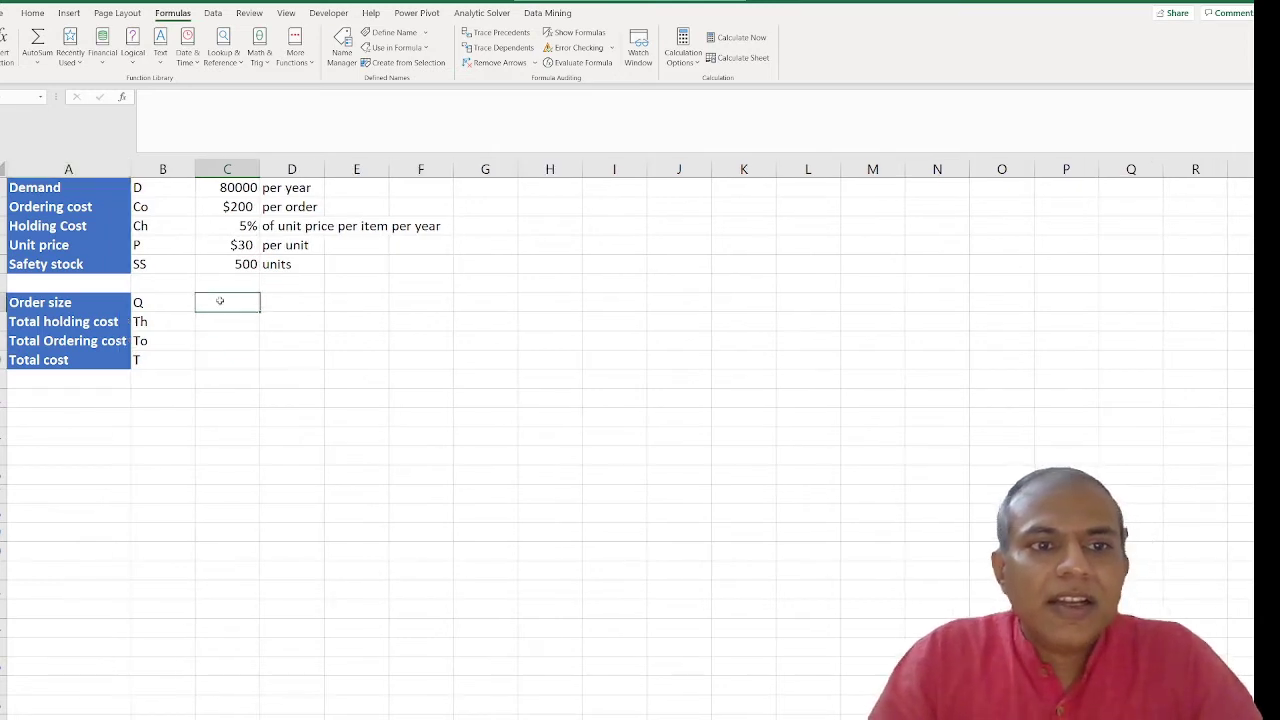
key(Left)
key(shift+Right)
key(shift+Down)
key(shift+Down)
key(shift+Down)
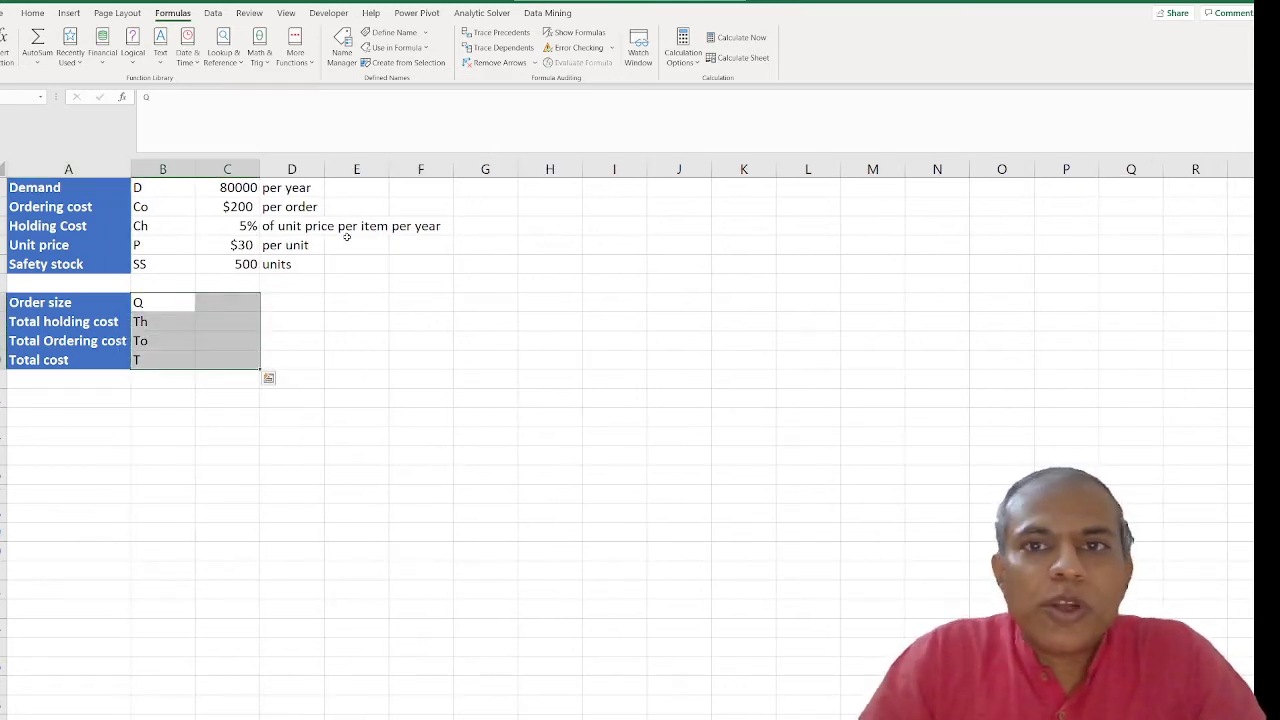
Name the result cells Q, Th, To and T from their symbols and set order size to 1000
click(405, 62)
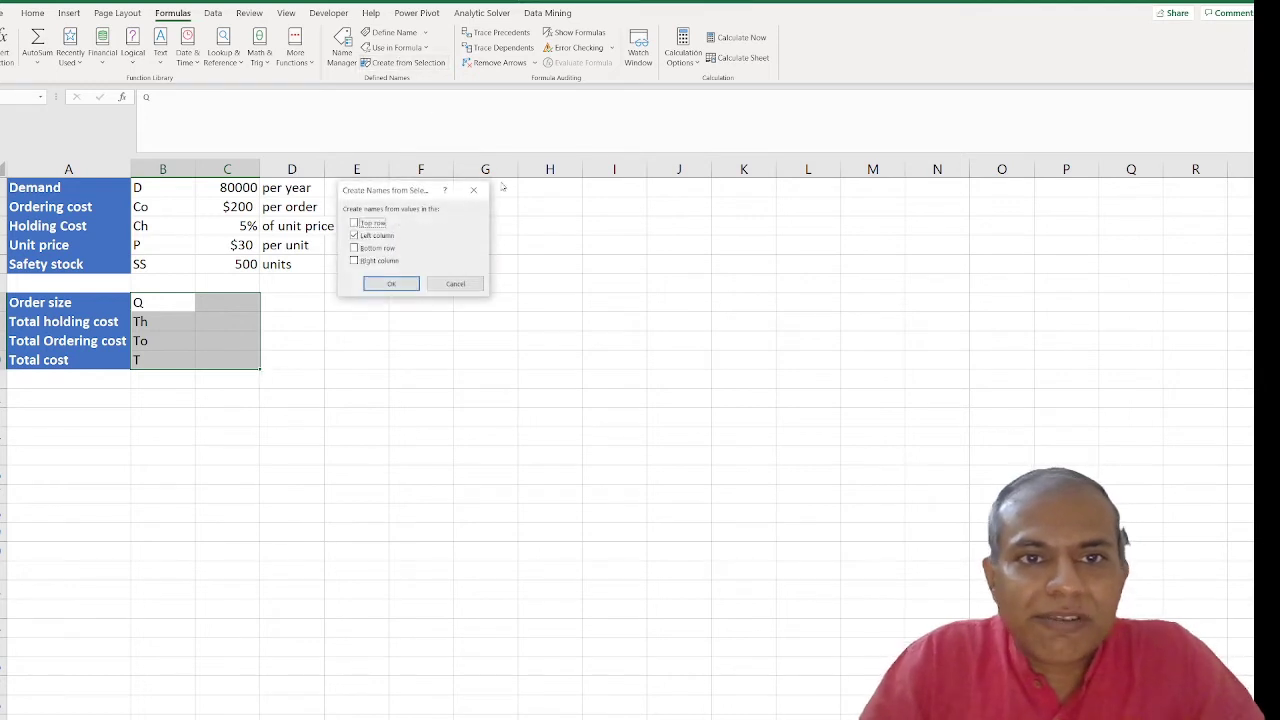
click(400, 285)
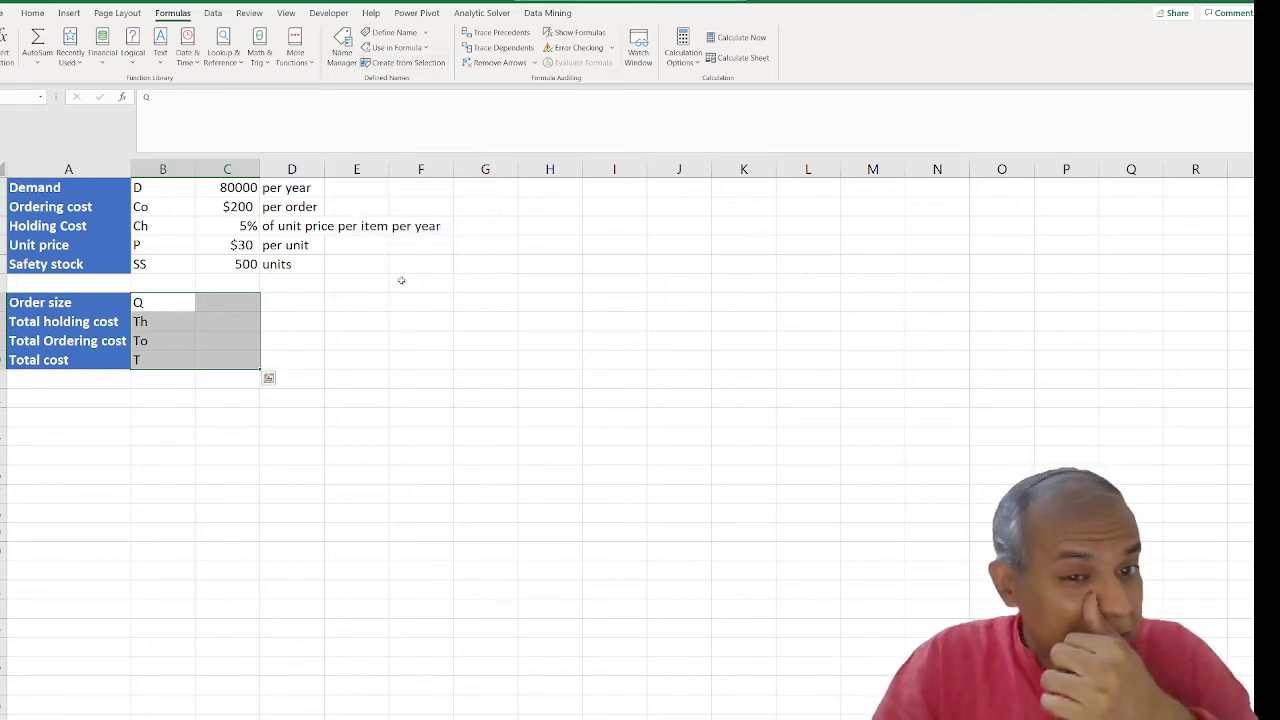
key(Right)
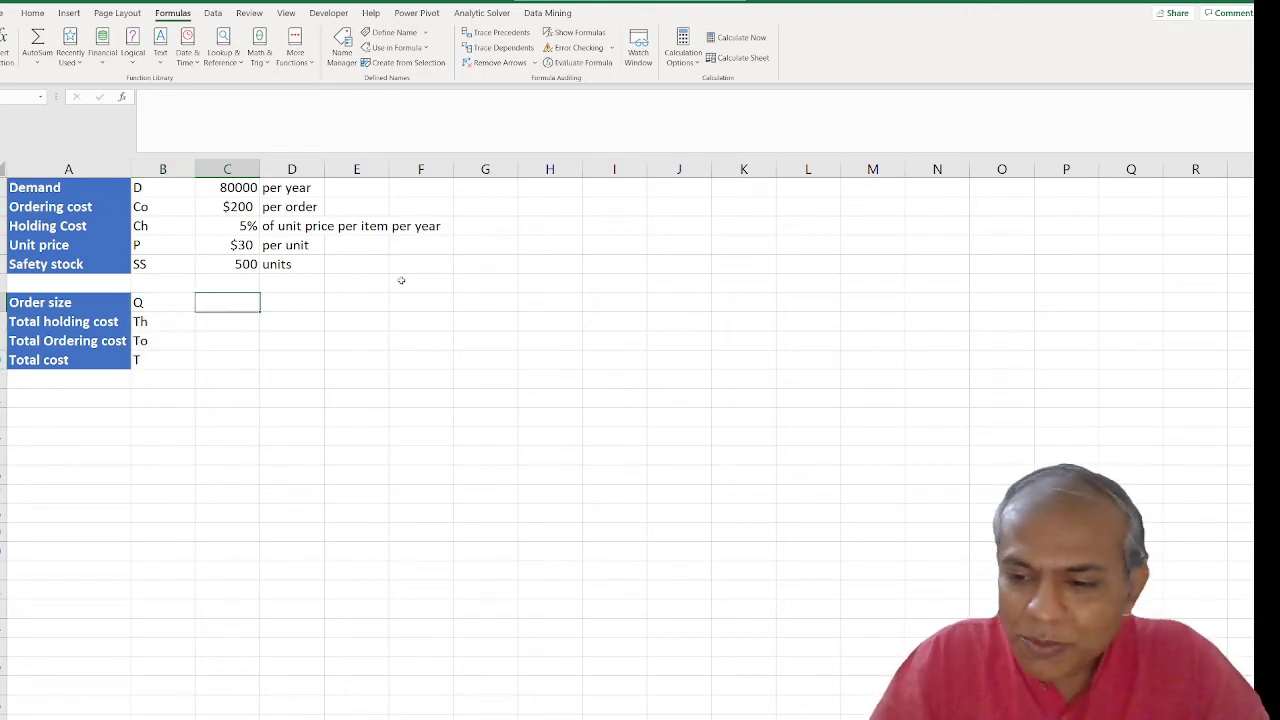
text(1000)
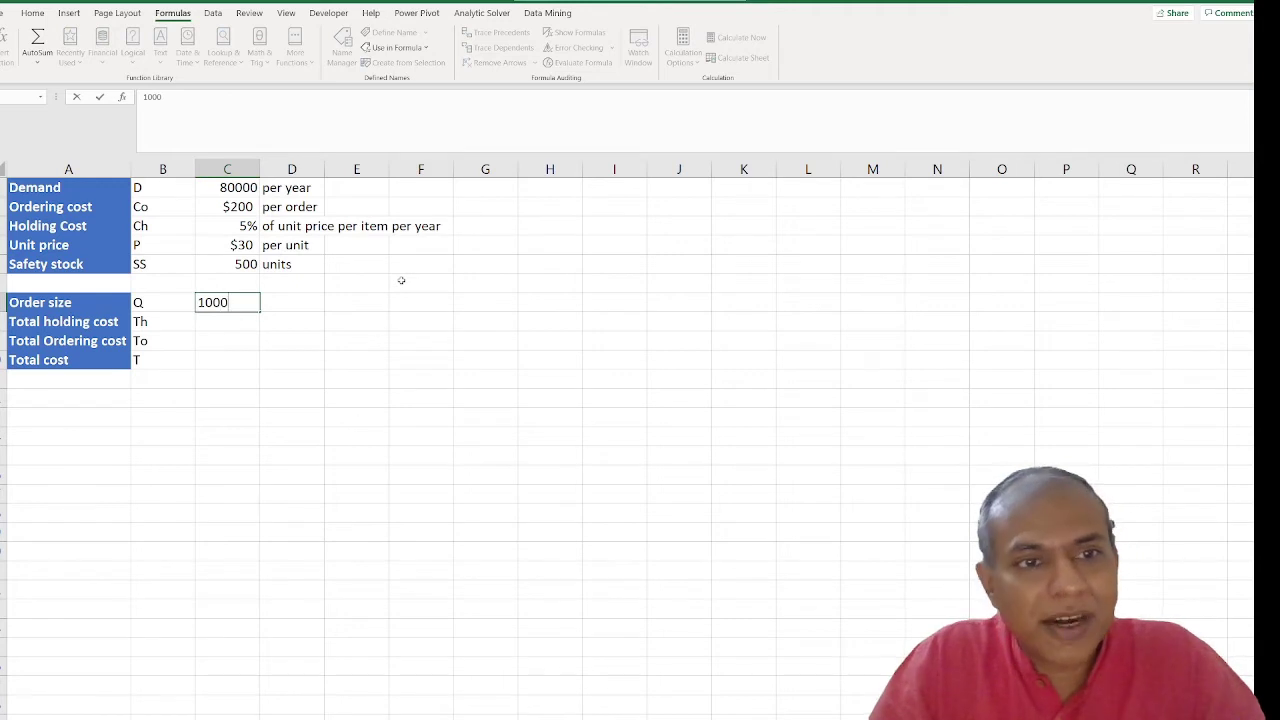
key(Return)
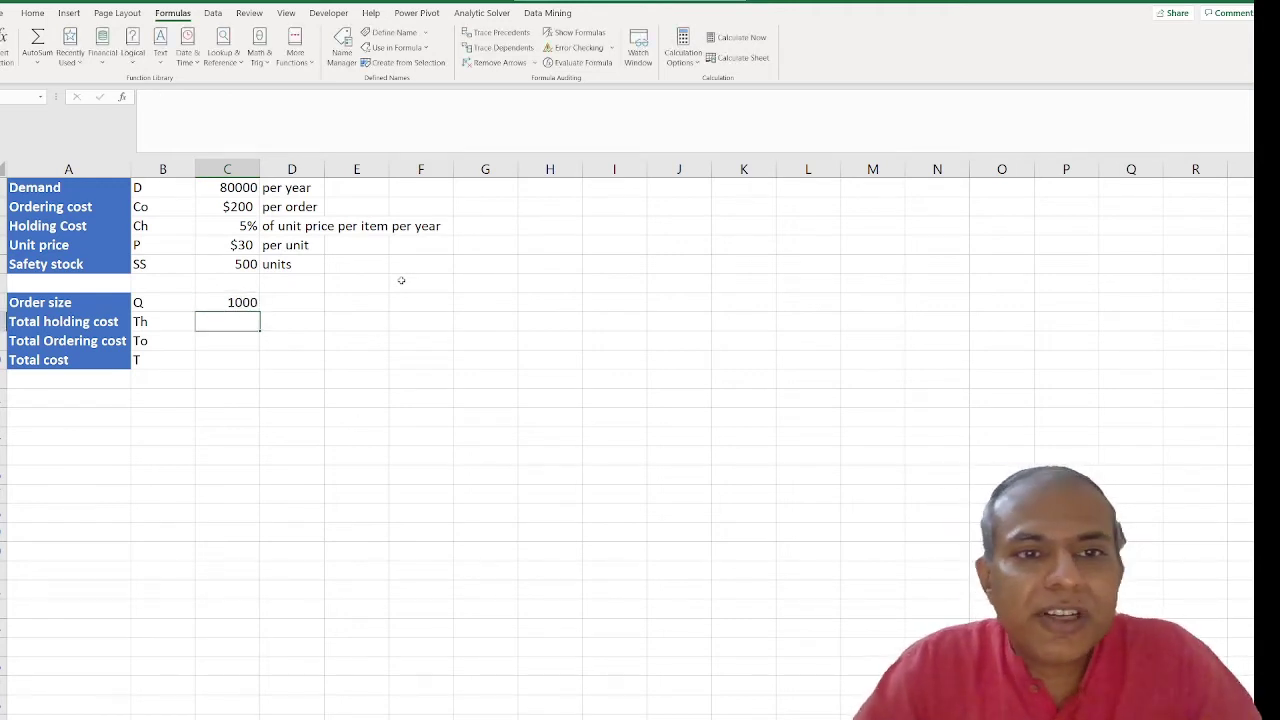
key(alt+Tab)
key(alt+Tab)
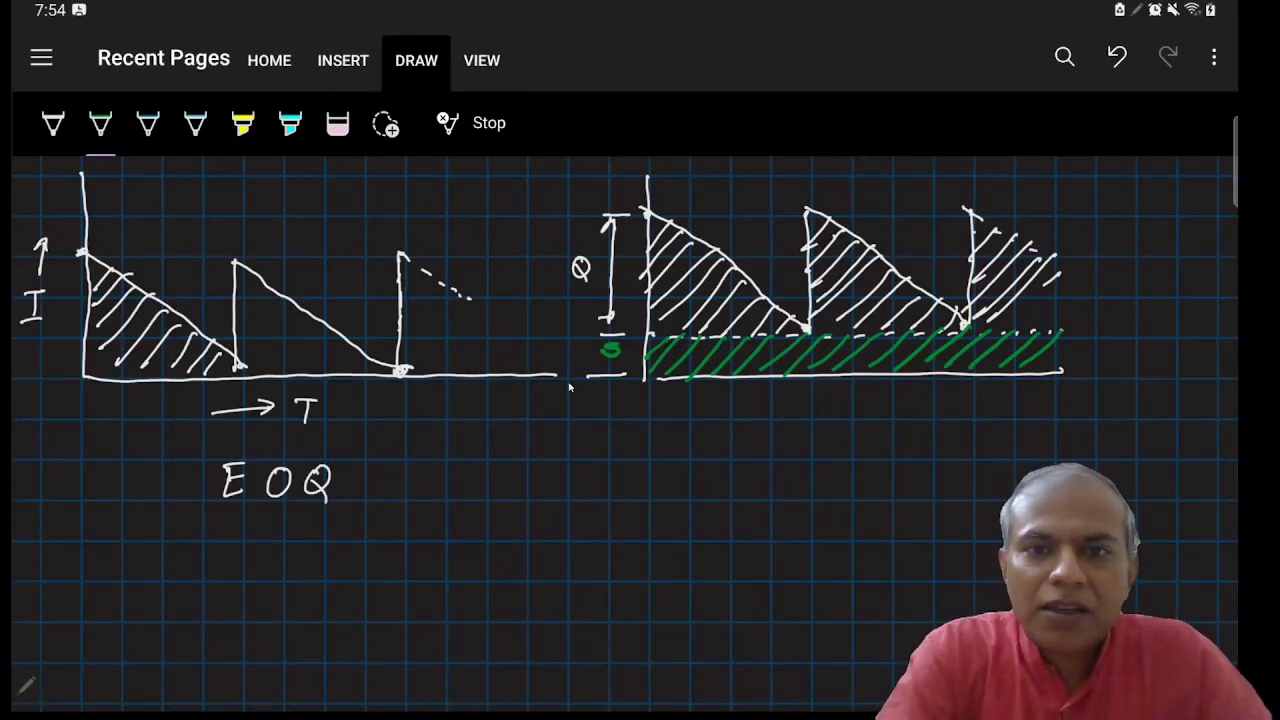
Snip the right-hand safety-stock graph from OneNote and return to Excel
key(super+shift+s)
drag(580, 163, 1066, 410)
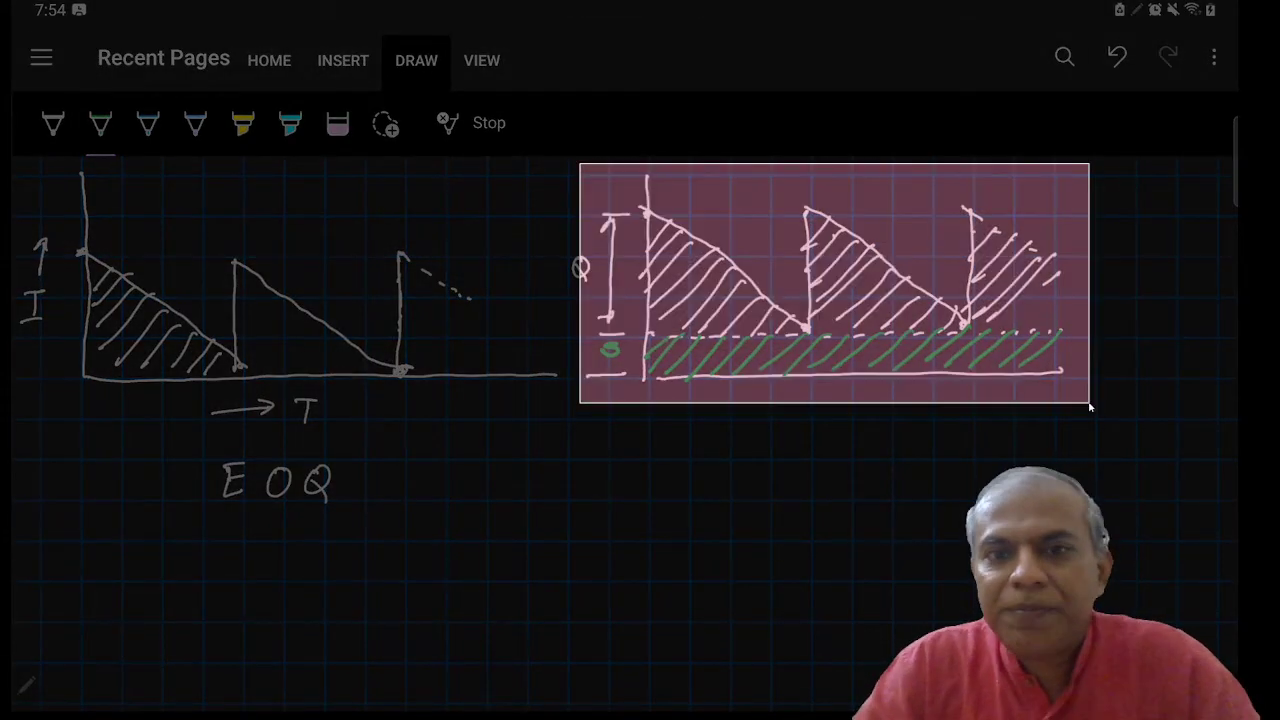
key(alt+Tab)
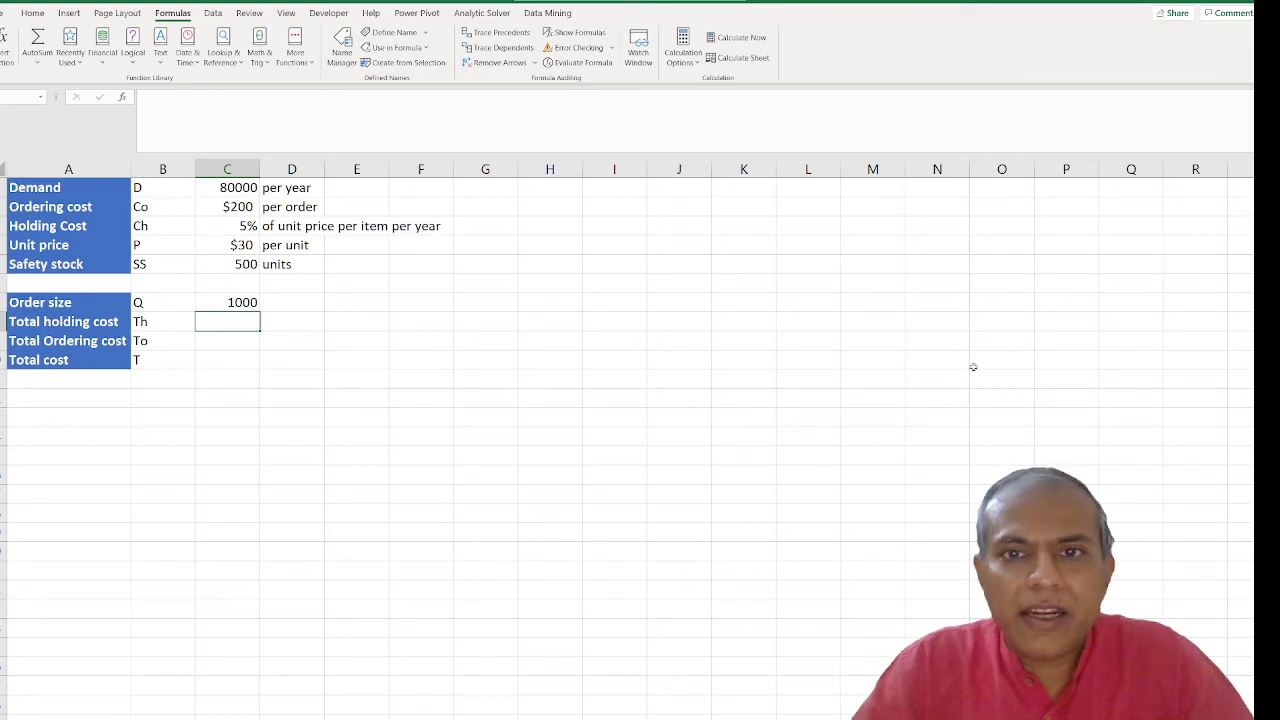
click(750, 260)
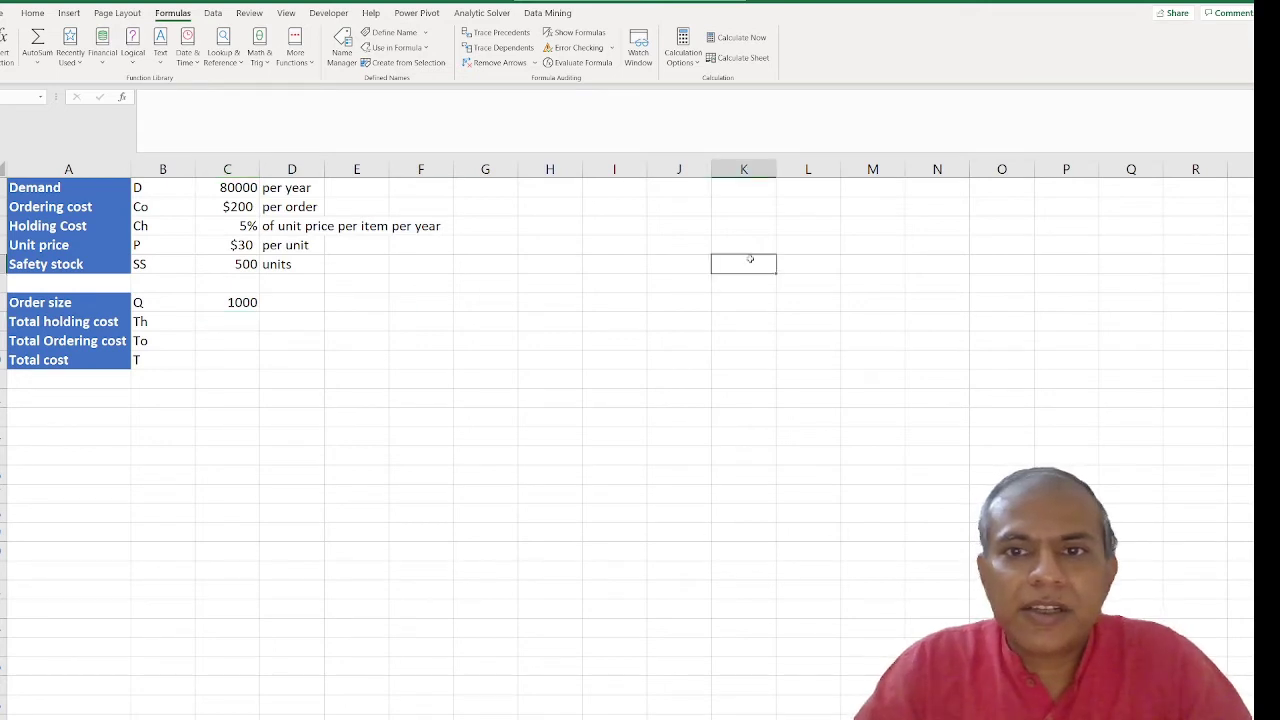
Paste the safety-stock graph snip at I3, then resize and position it beside the cost table
right_click(640, 222)
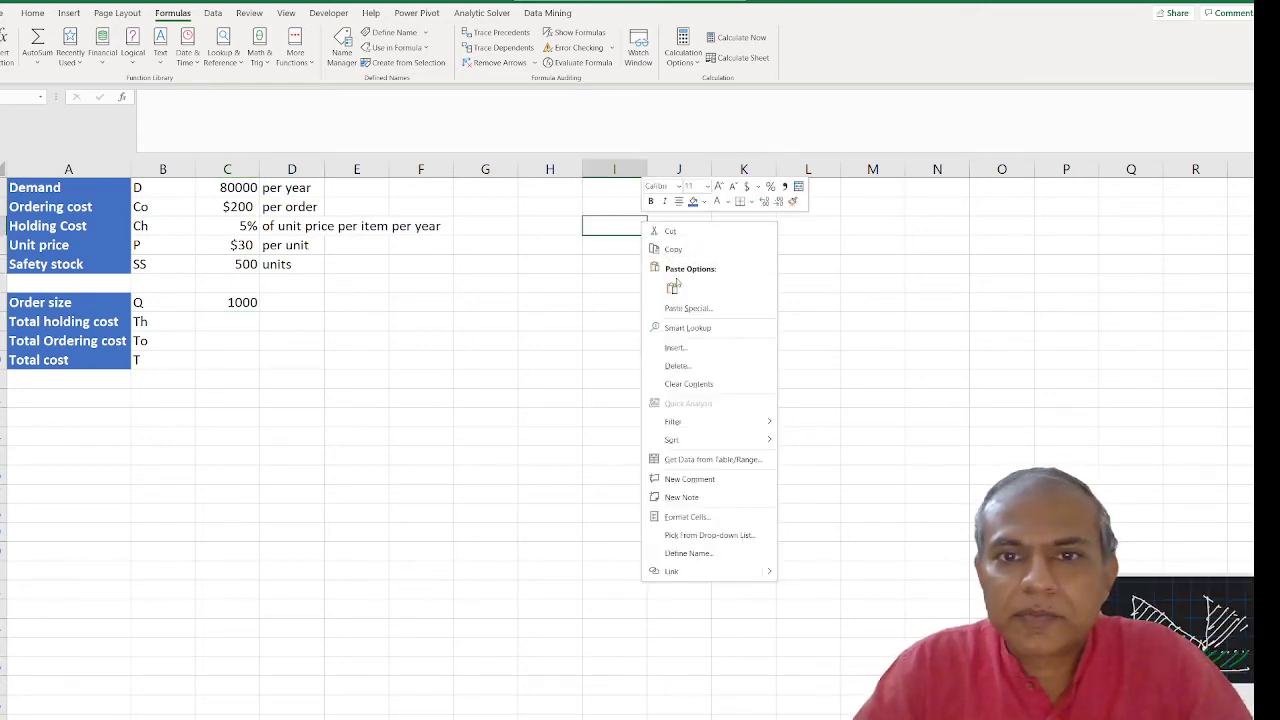
click(676, 281)
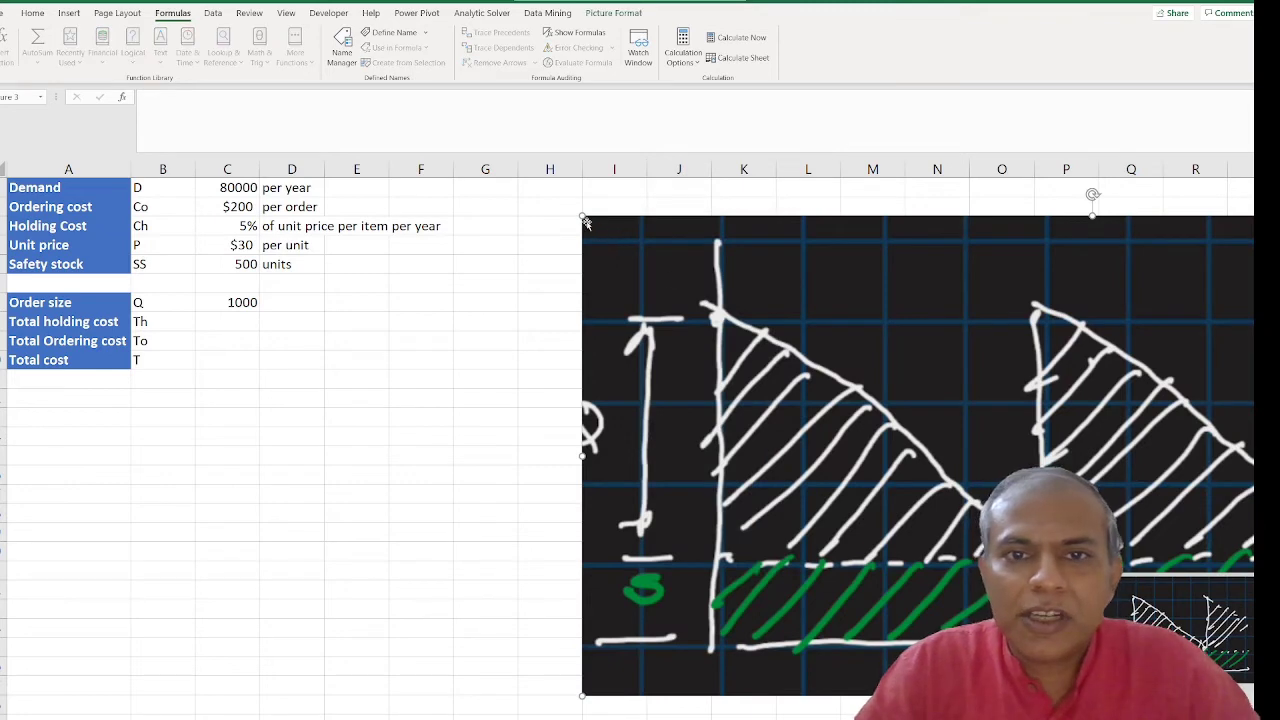
drag(582, 215, 708, 276)
drag(835, 317, 654, 234)
click(223, 320)
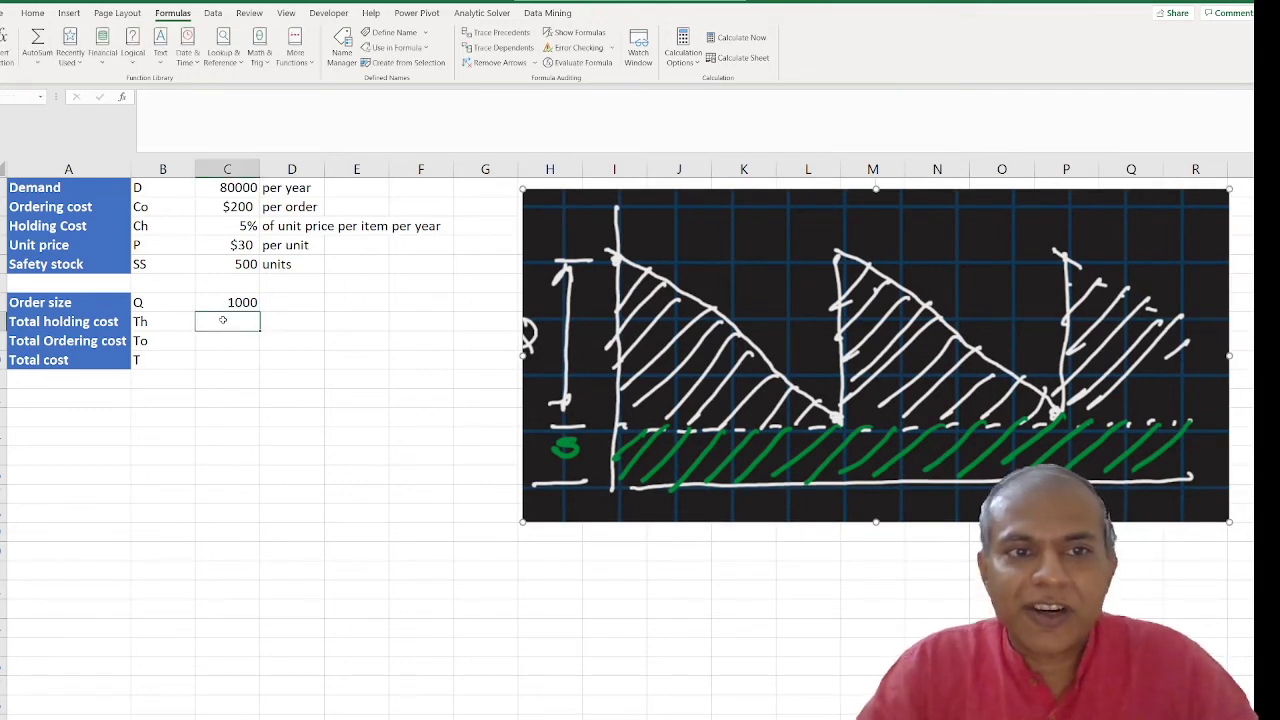
Enter =((Q/2)+SS)*(Ch*P) as total holding cost, correcting S to SS, giving 1500
text(=)
text(()
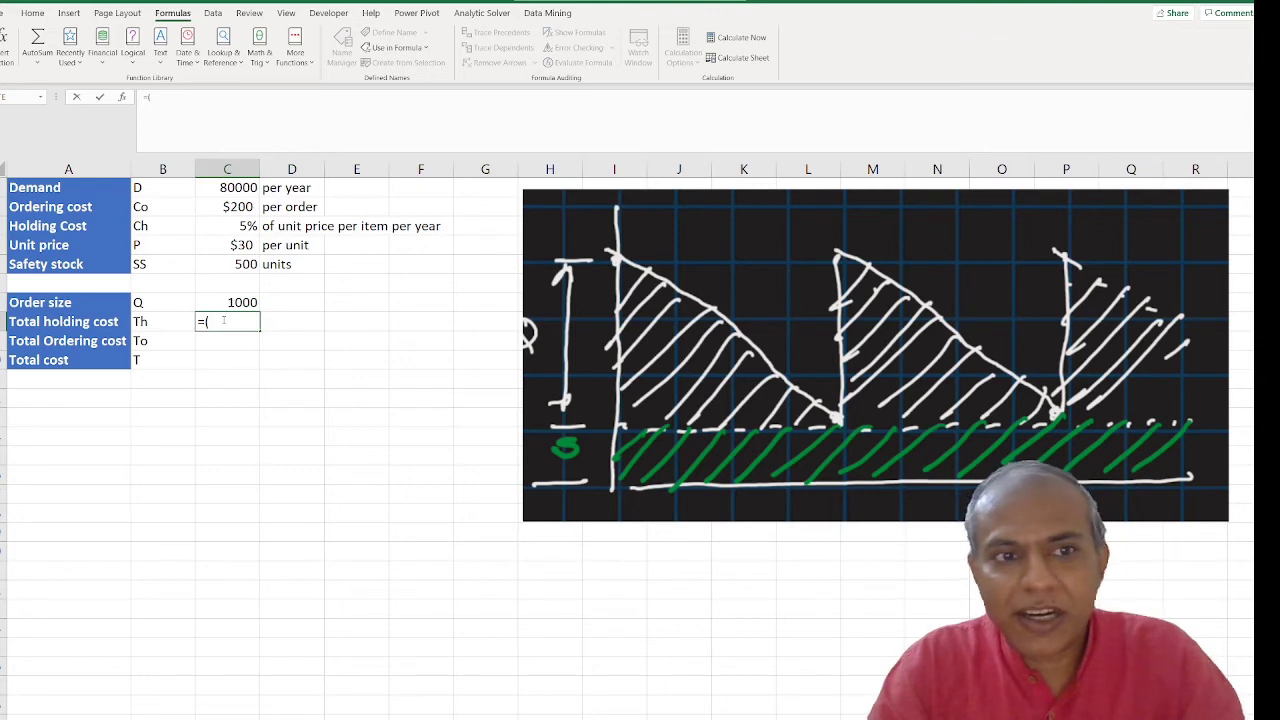
text((Q/2))
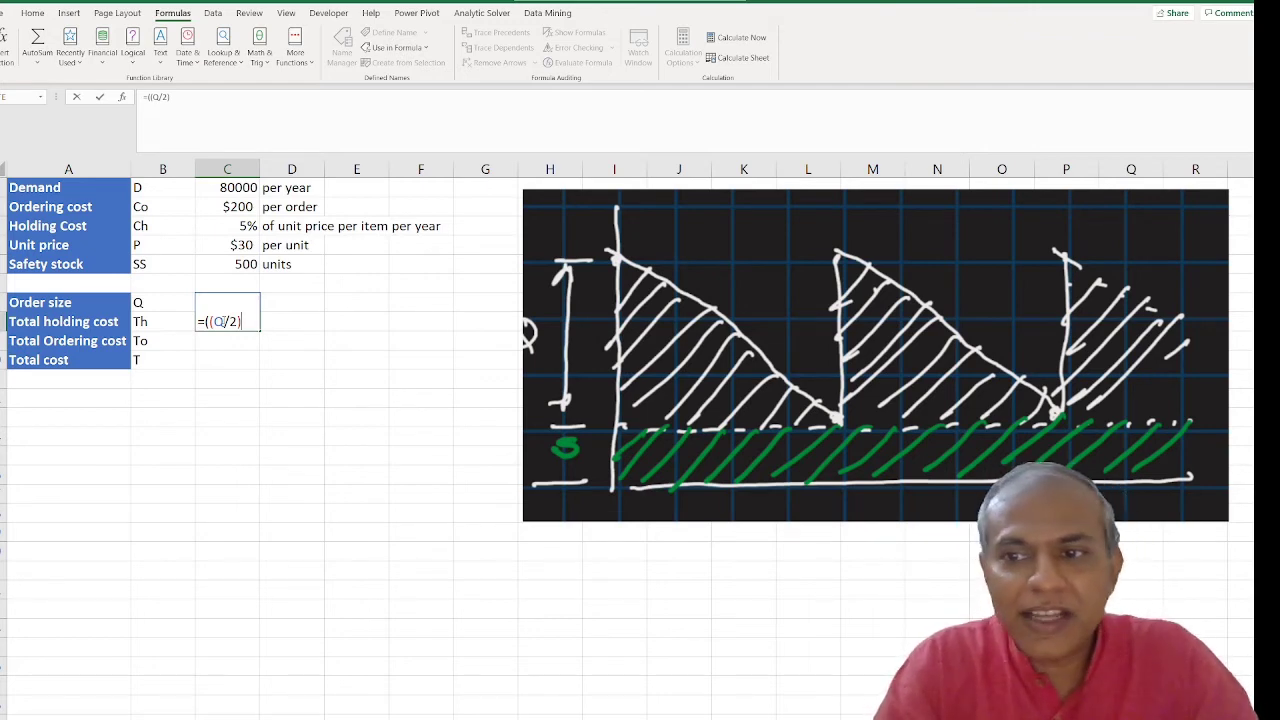
text(+S)
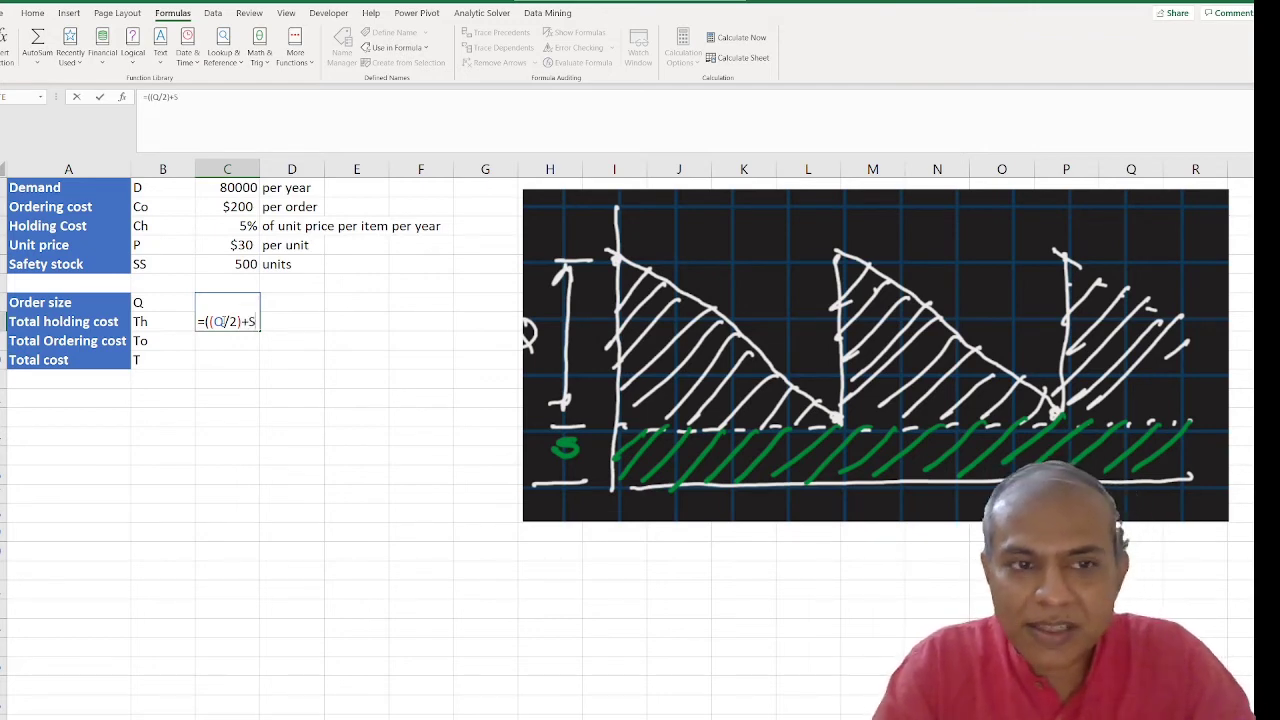
text())
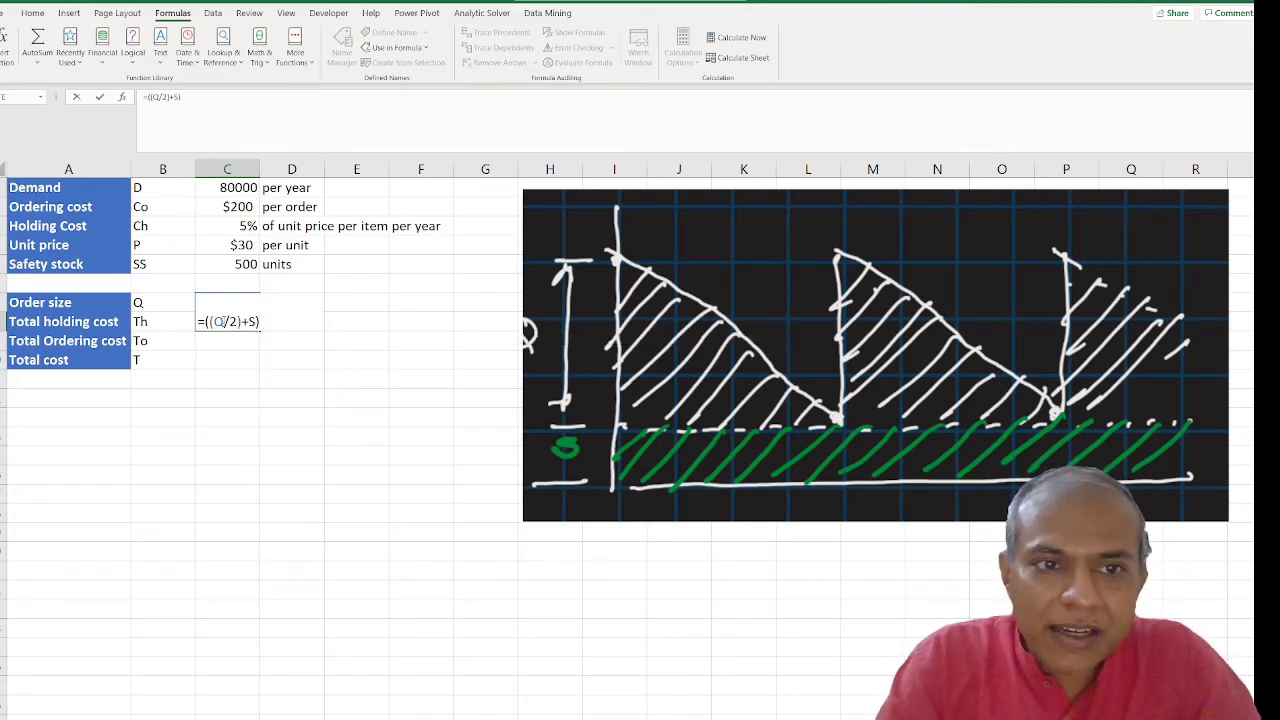
text(*()
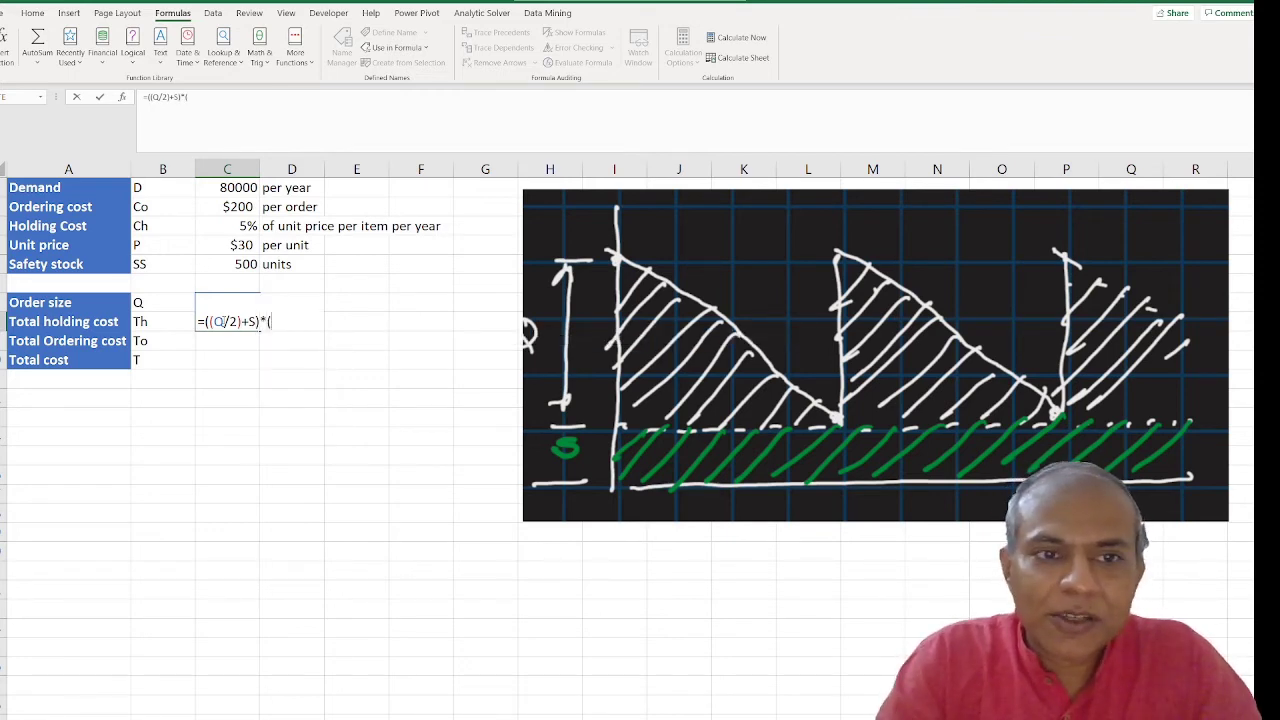
text(Ch)
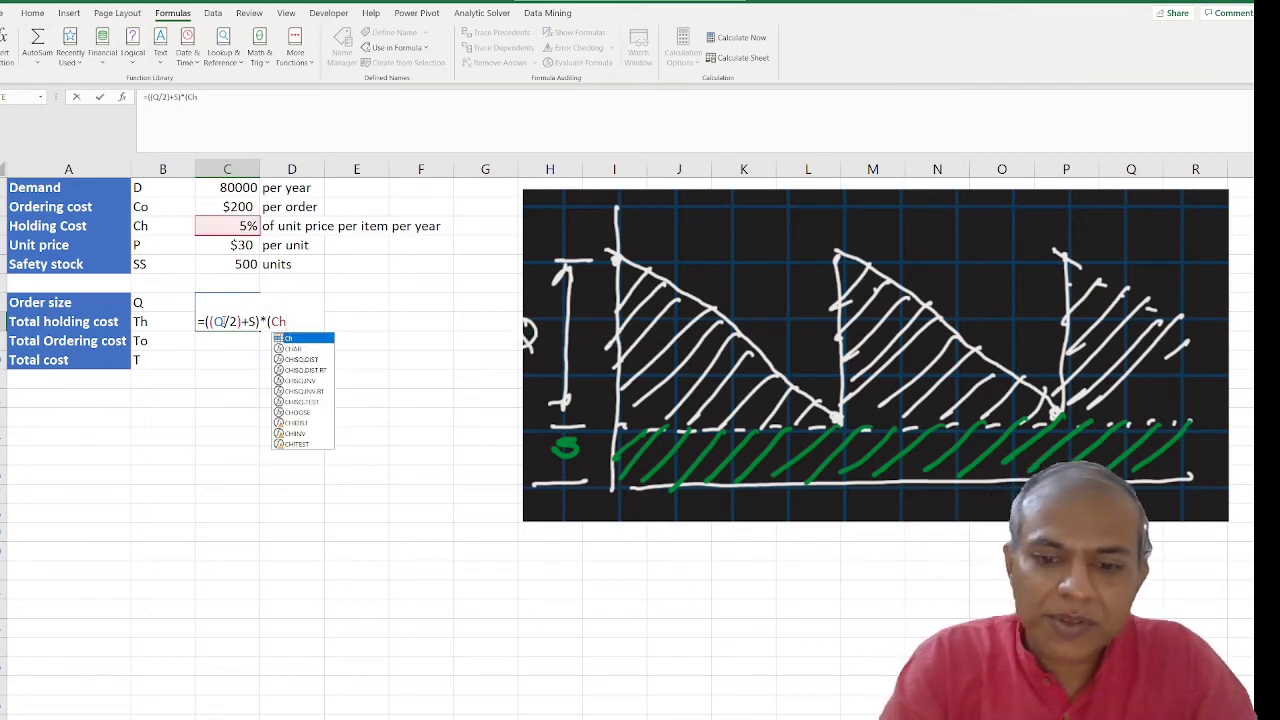
text(*P))
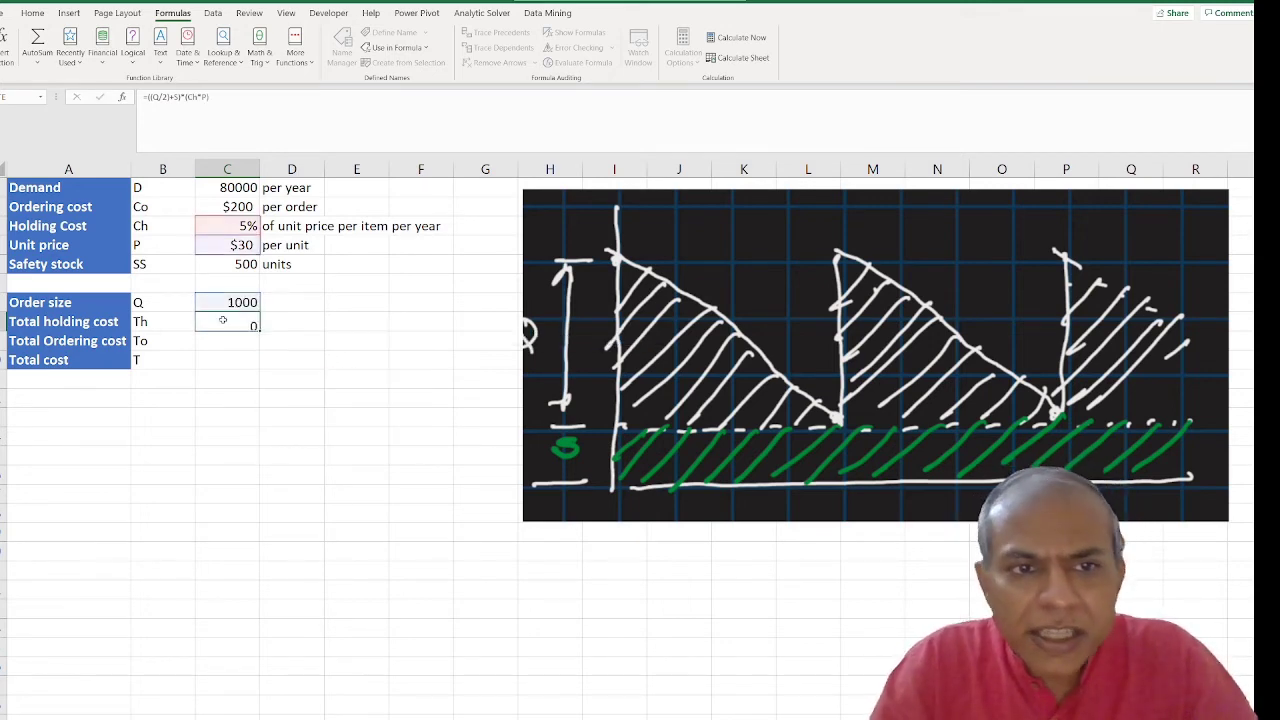
key(Return)
key(Up)
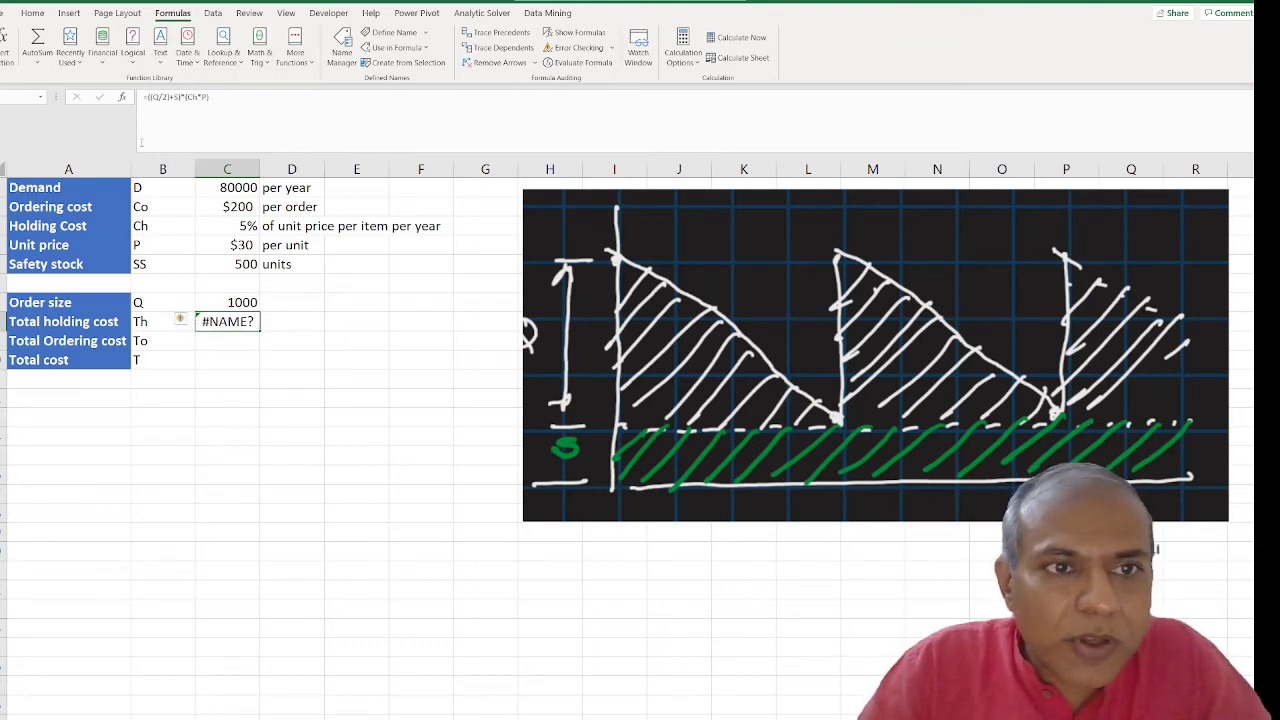
click(181, 95)
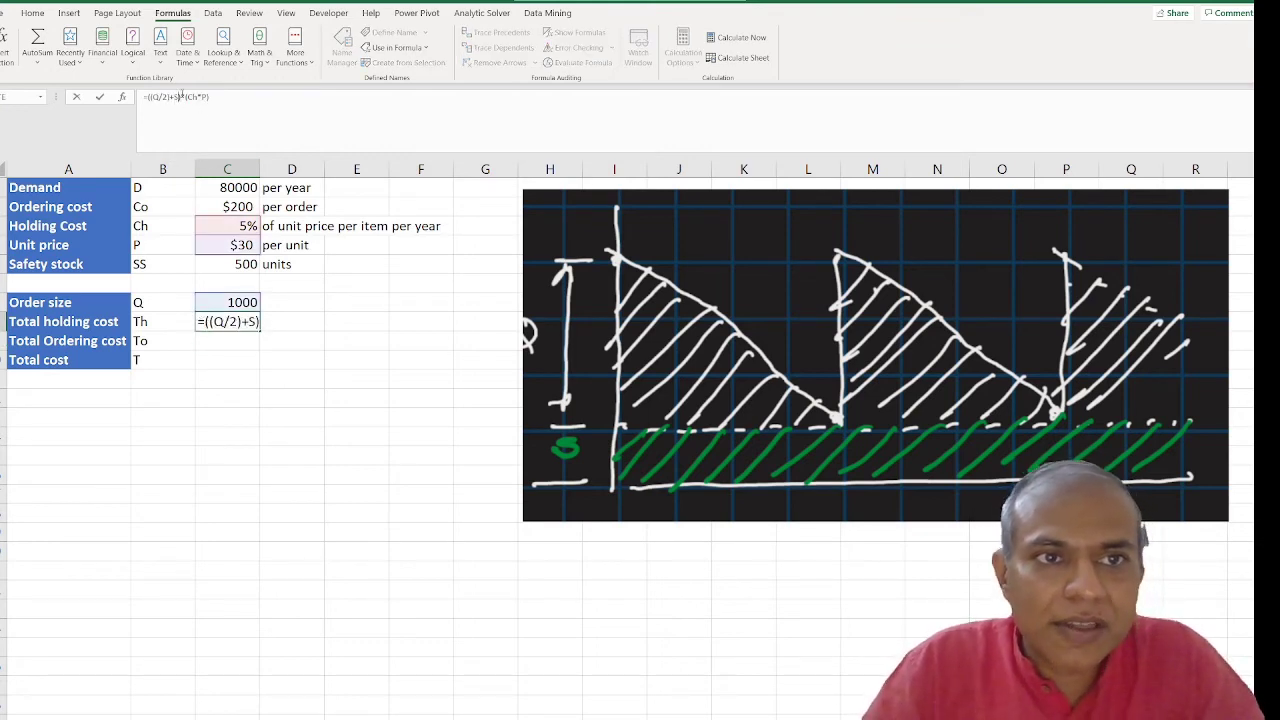
text(S)
key(Return)
Enter =(D/Q)*Co as the total ordering cost, giving 16000
key(Up)
key(Down)
text(=(D)
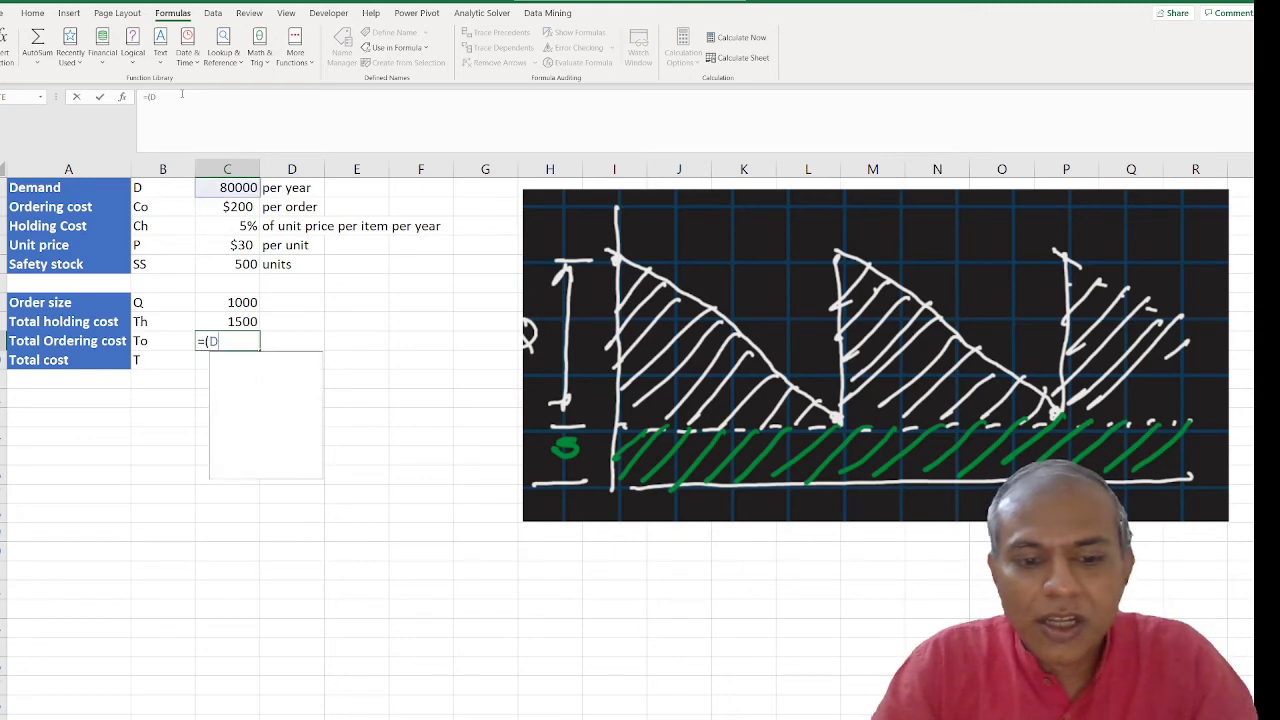
text(/Q)
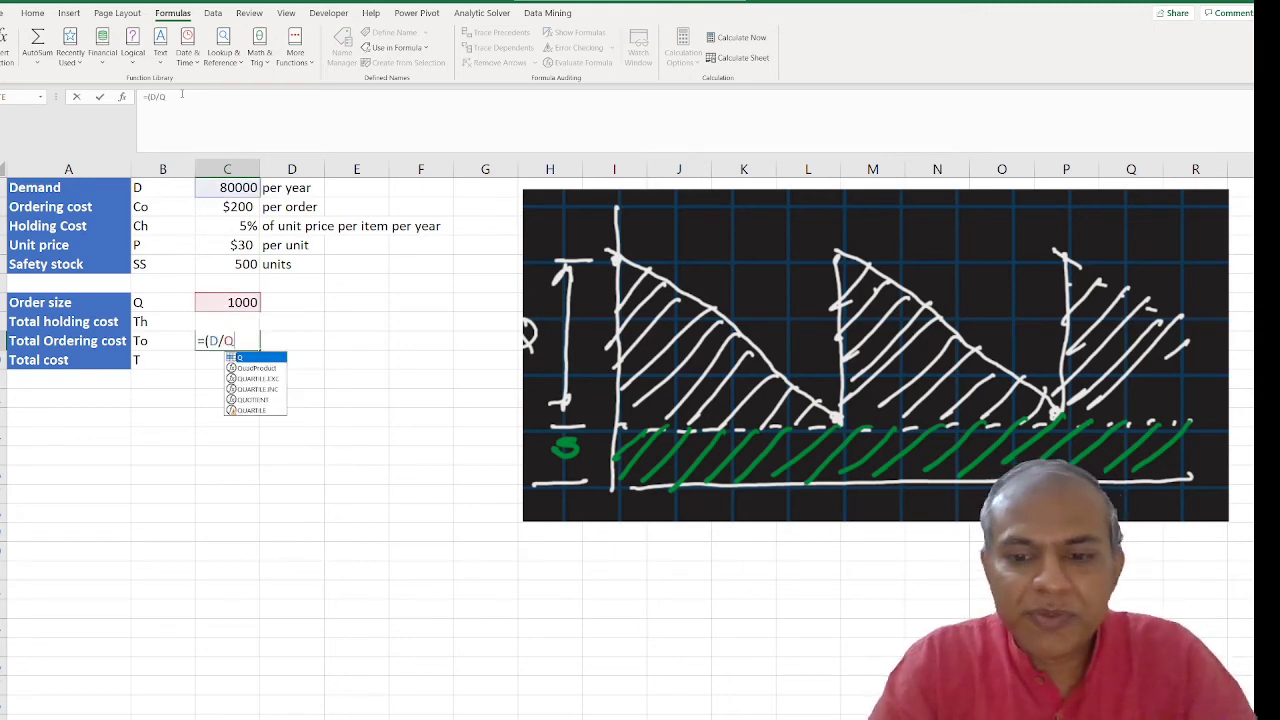
text()*)
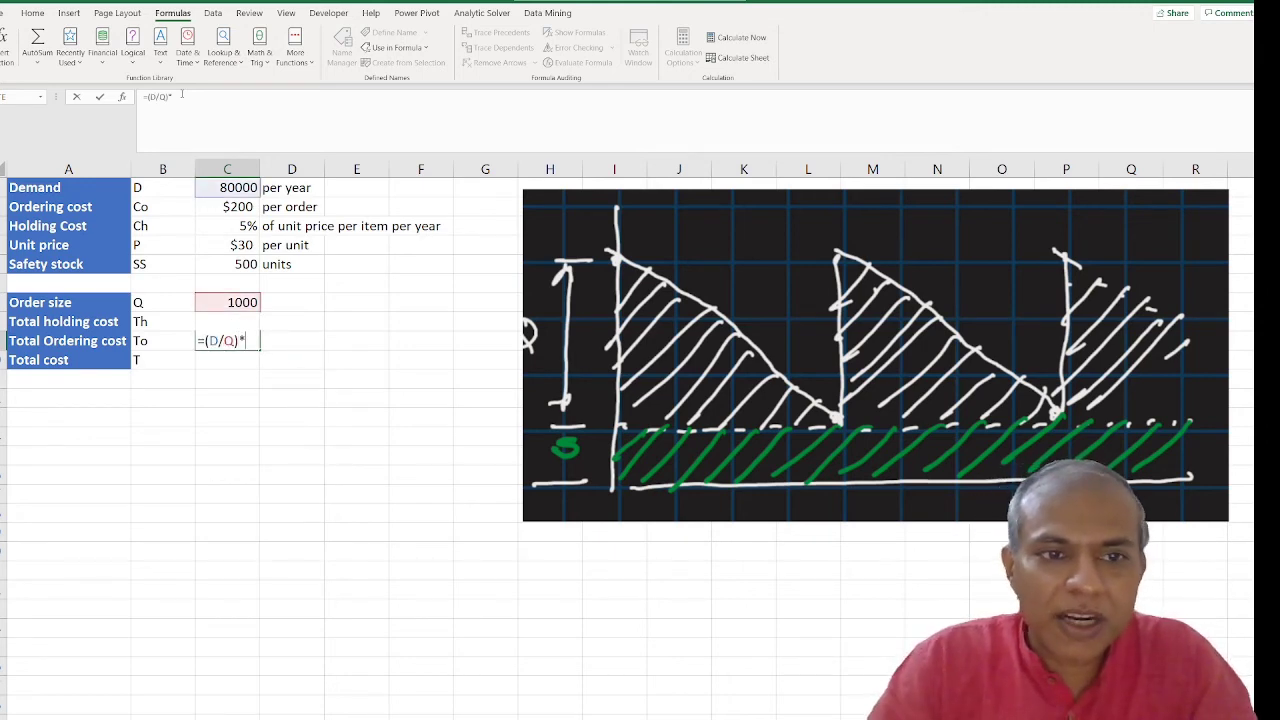
text(Co)
key(Return)
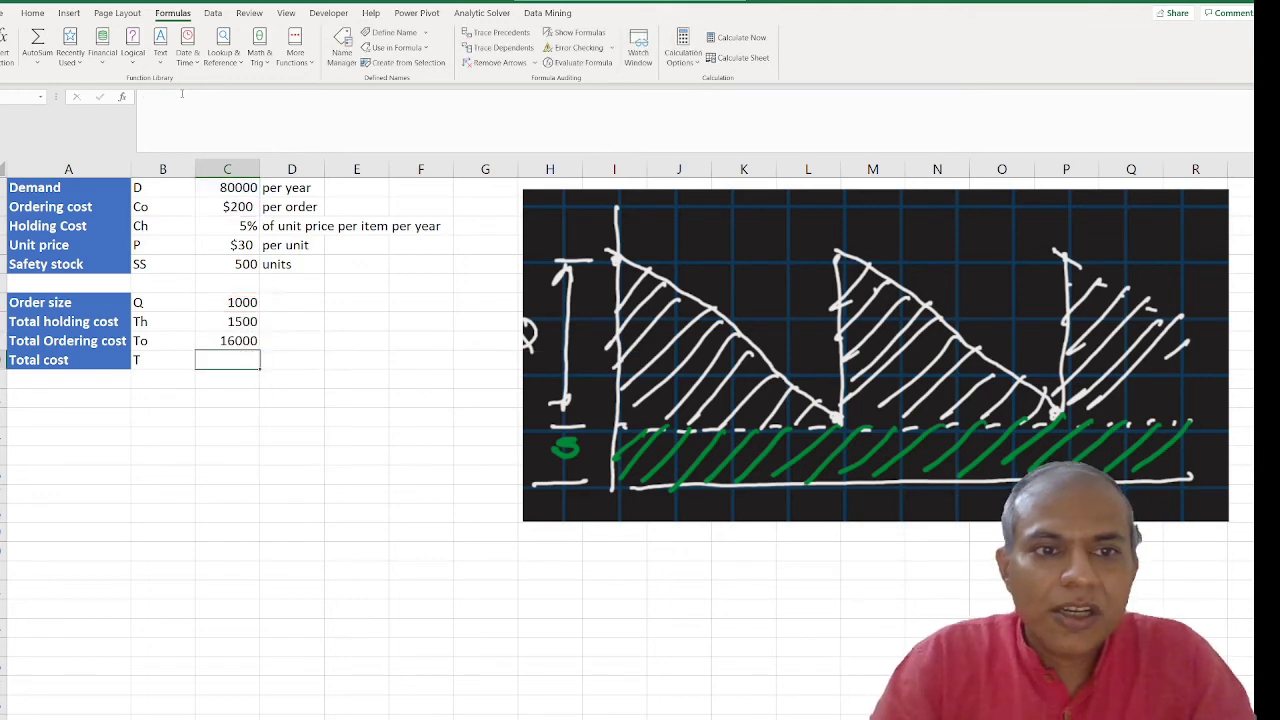
key(Up)
Enter =Th+To as the total cost, giving 17500
key(Down)
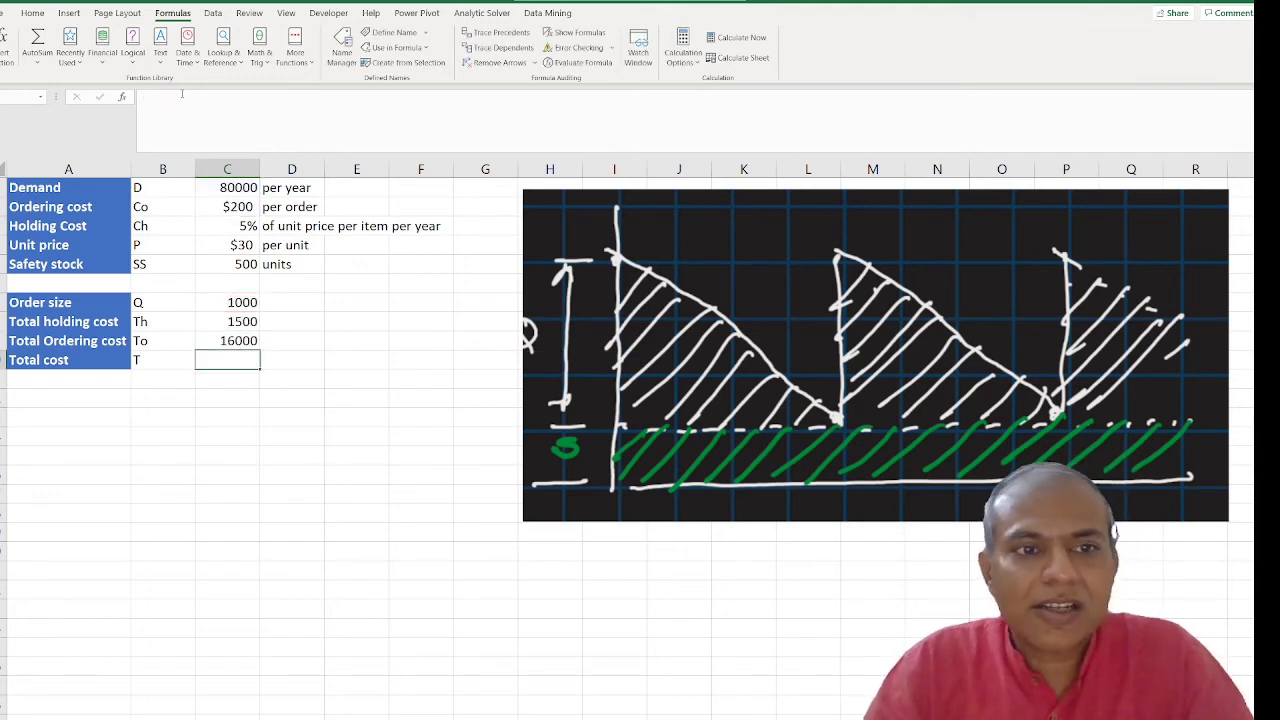
text(=Th)
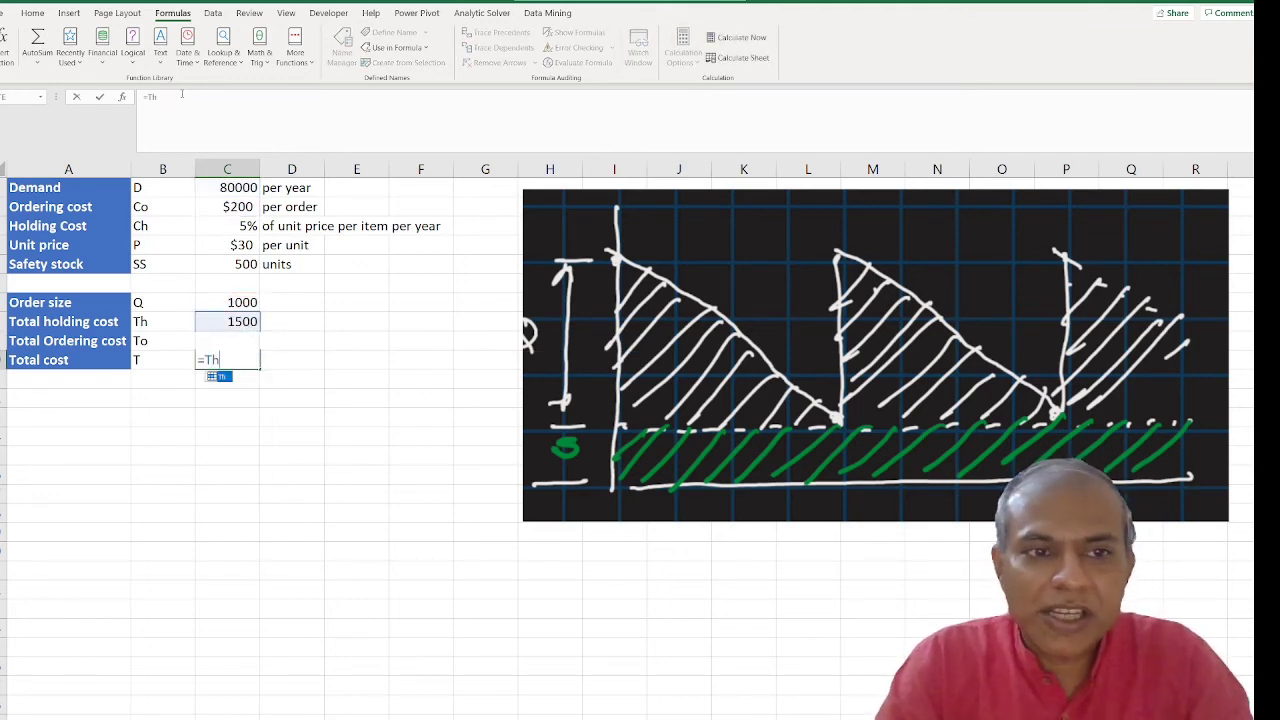
text(+To)
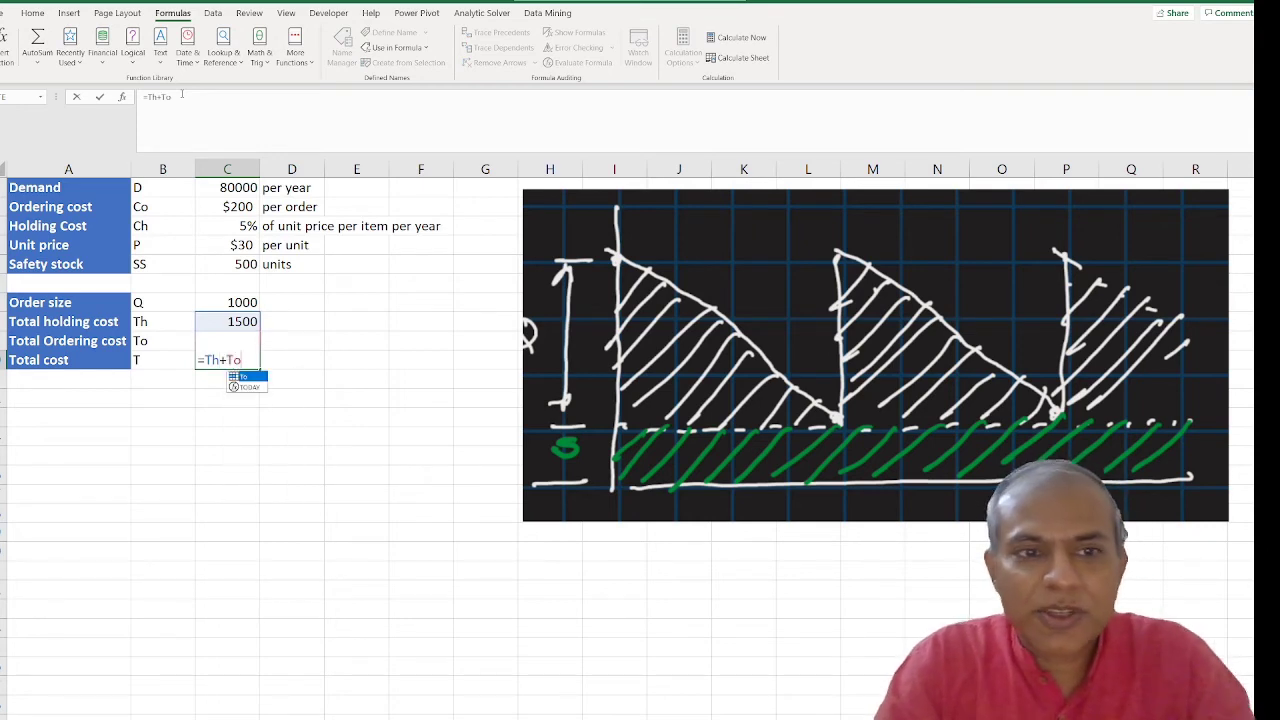
key(Return)
key(Up)
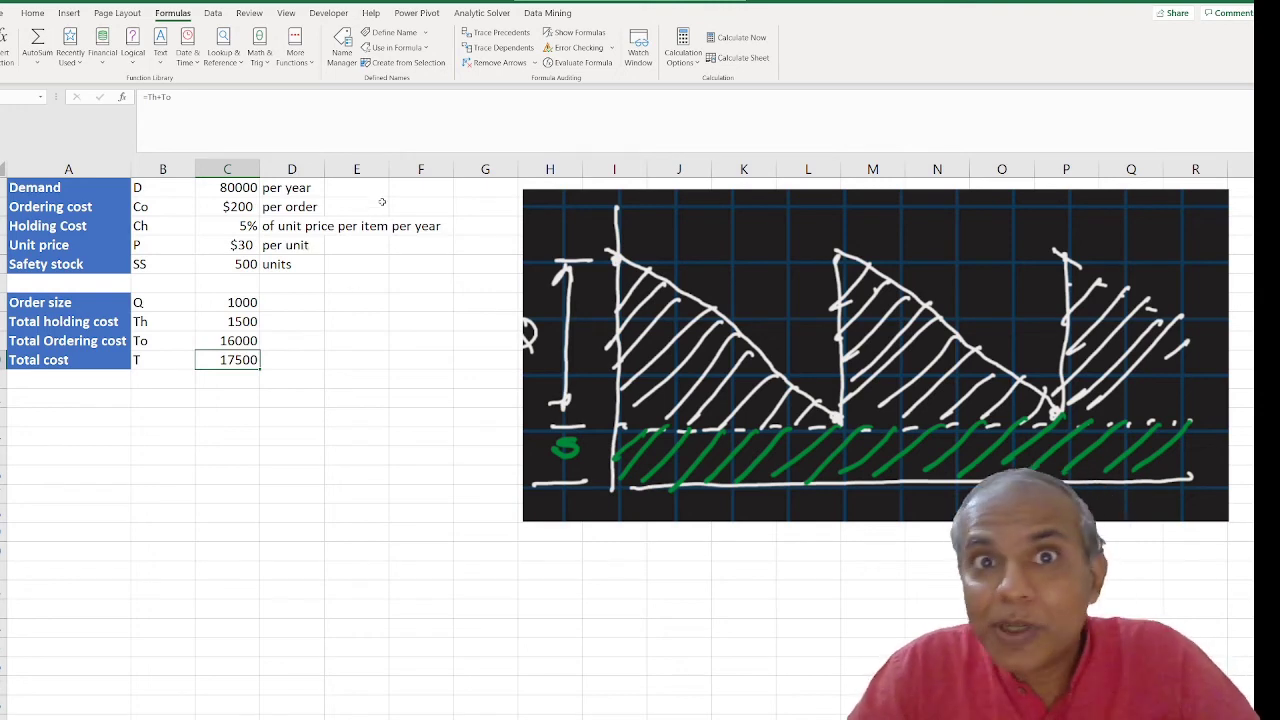
Run Solver minimising T by changing Q, keeping the solution Q = 4618.8, T = 7678.2
click(213, 14)
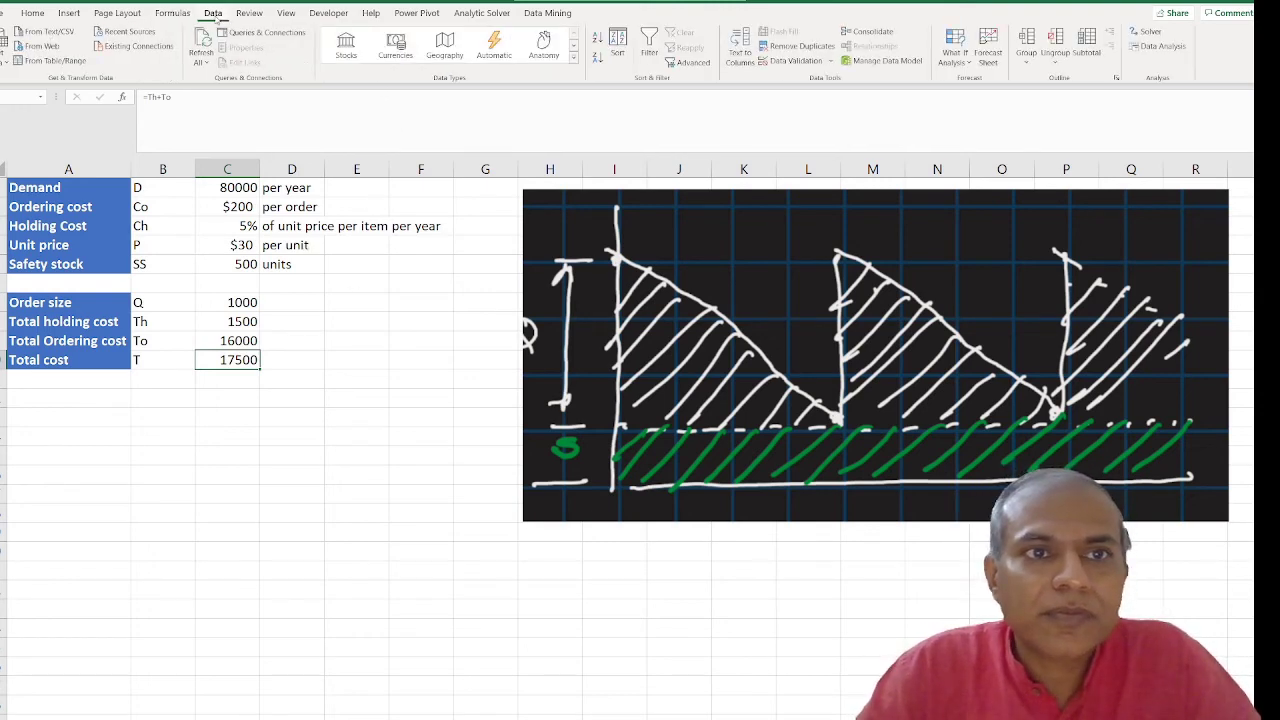
click(1157, 36)
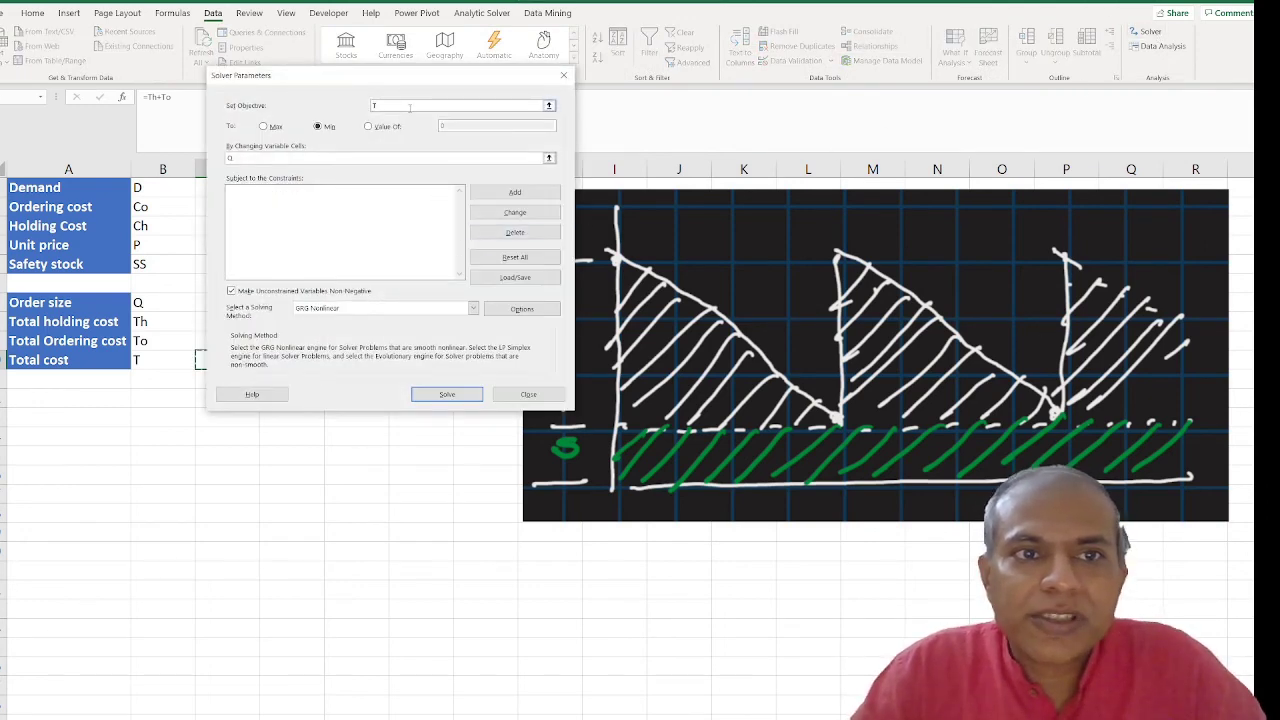
drag(409, 75, 623, 62)
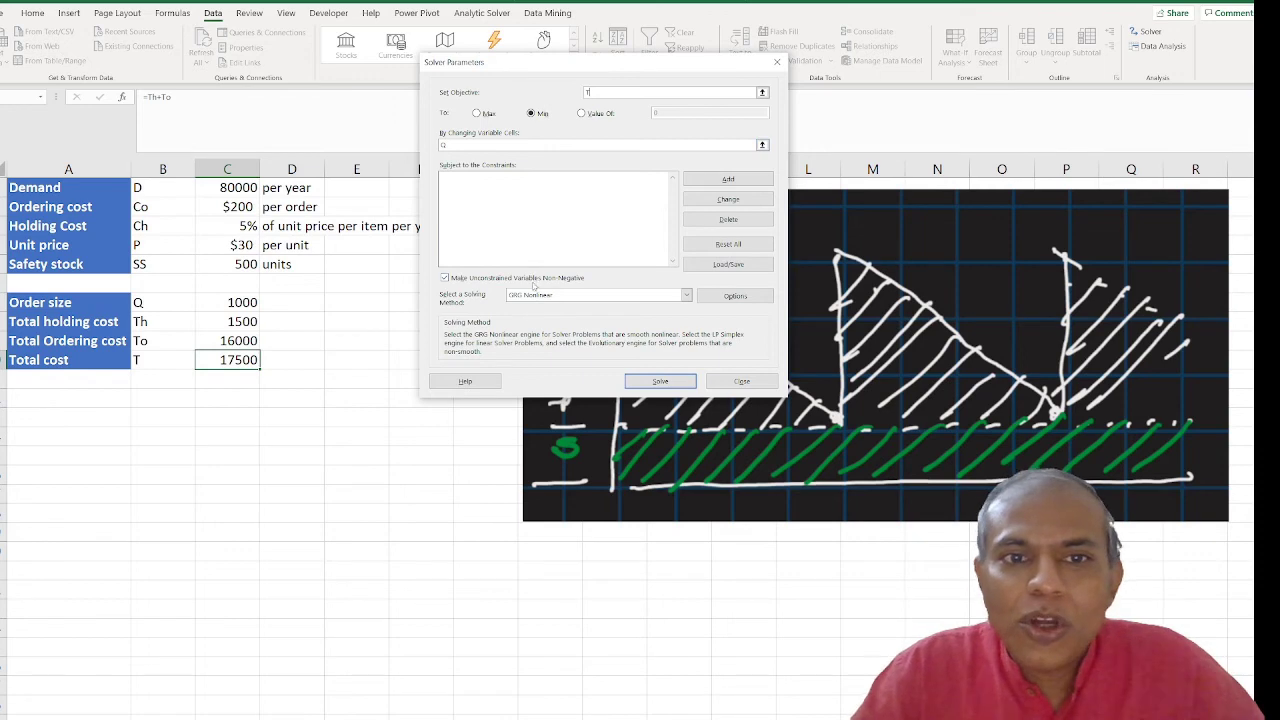
click(660, 383)
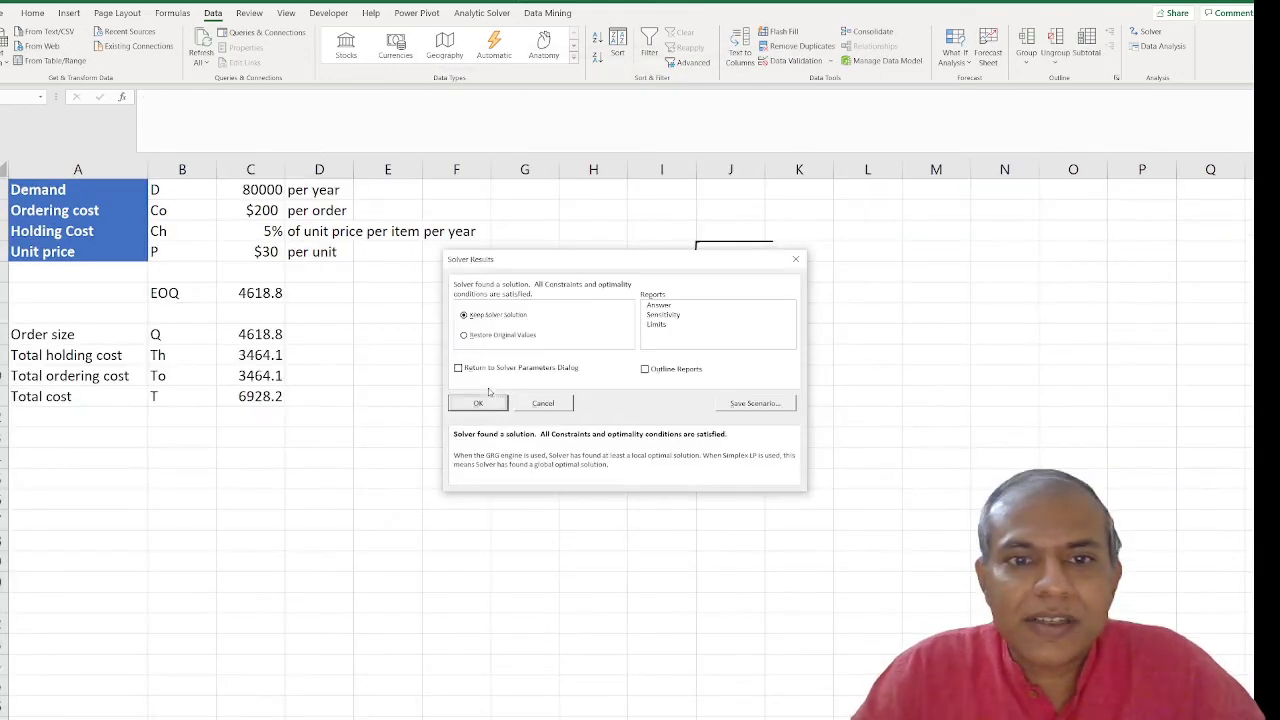
click(486, 404)
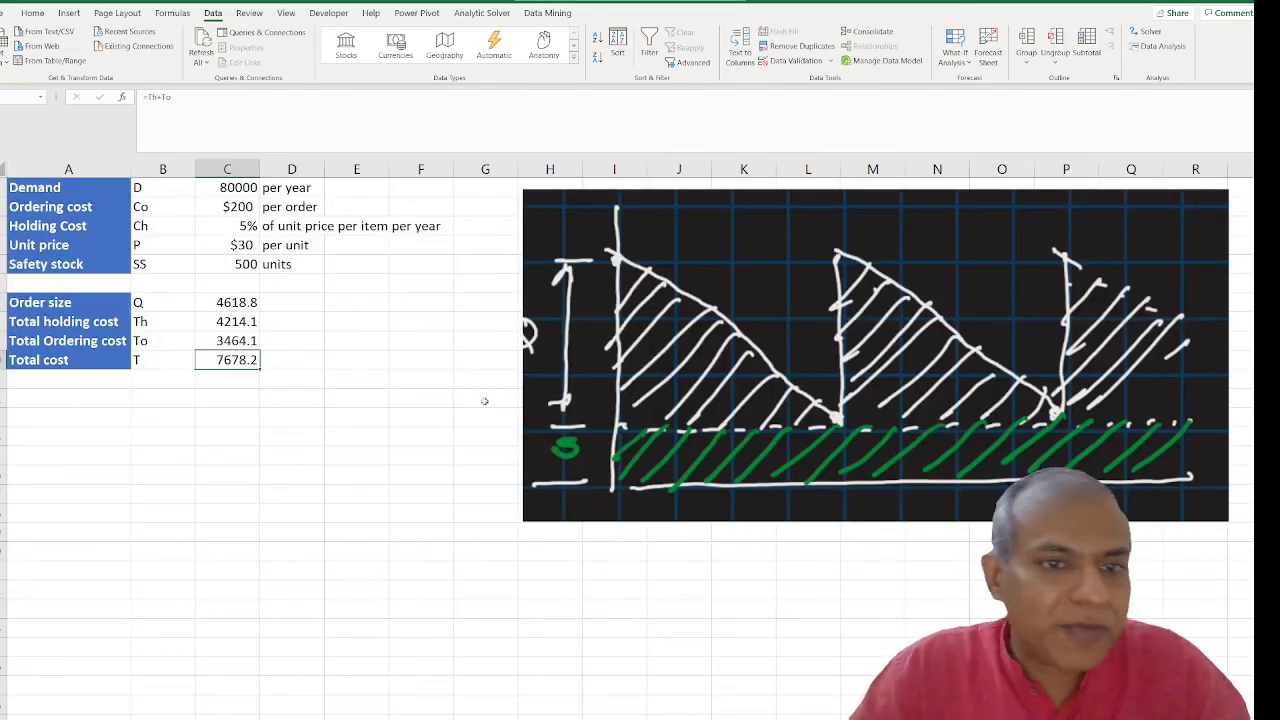
key(Up)
key(Up)
key(Up)
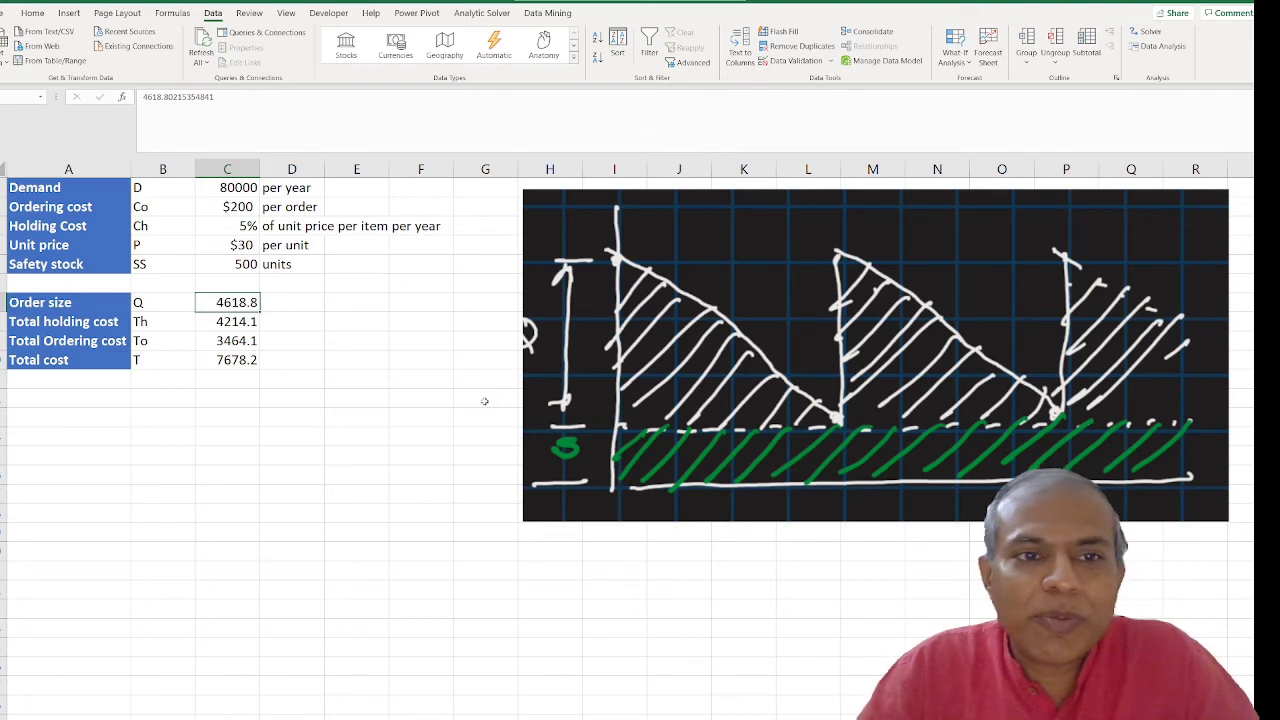
key(Down)
key(Down)
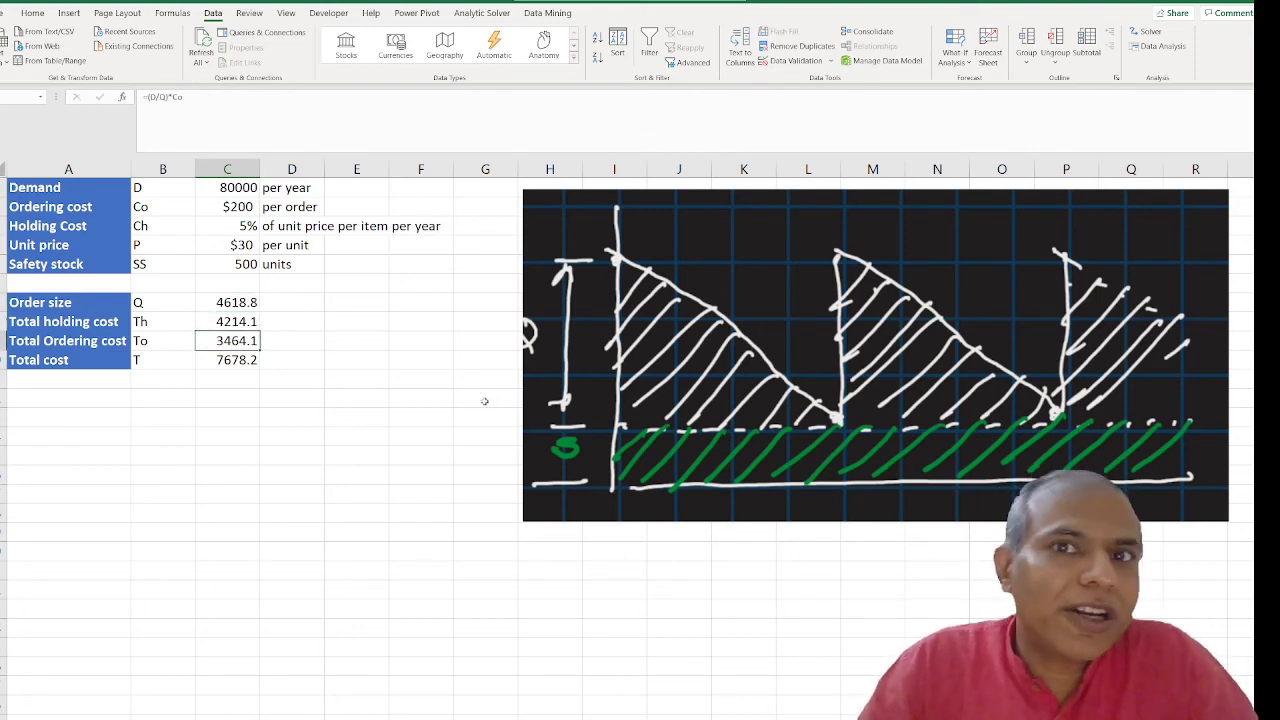
key(Up)
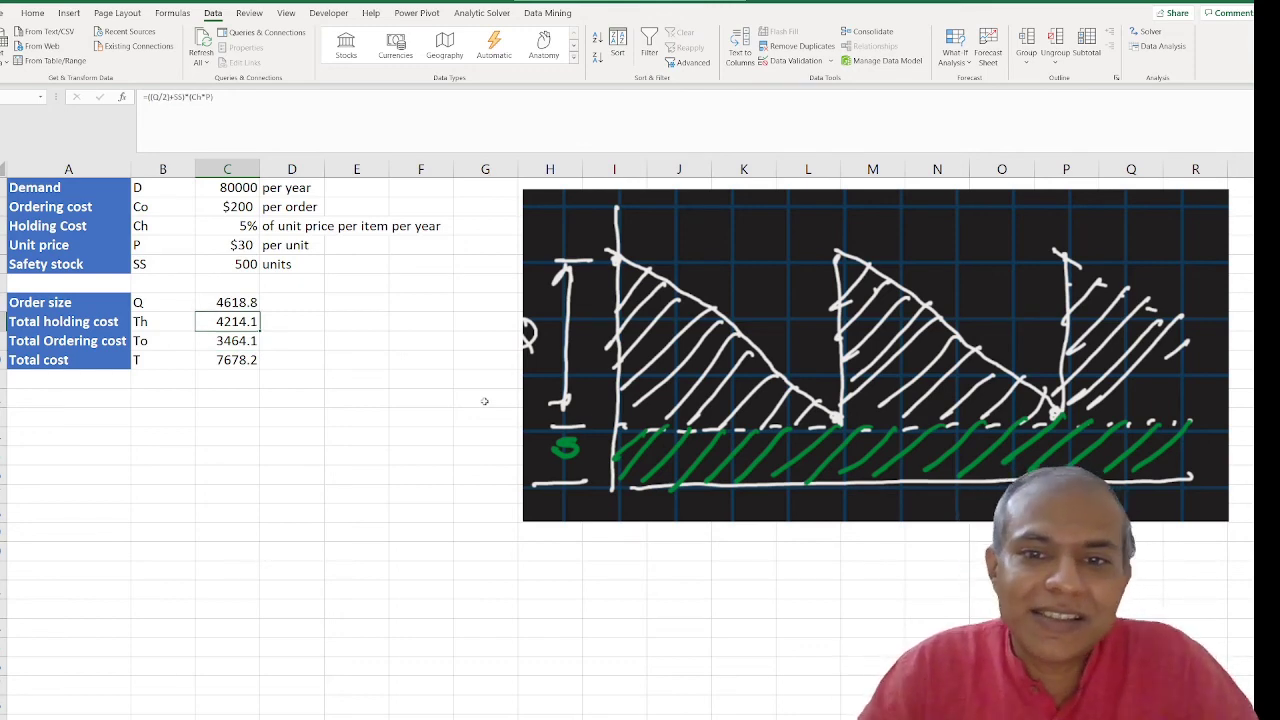